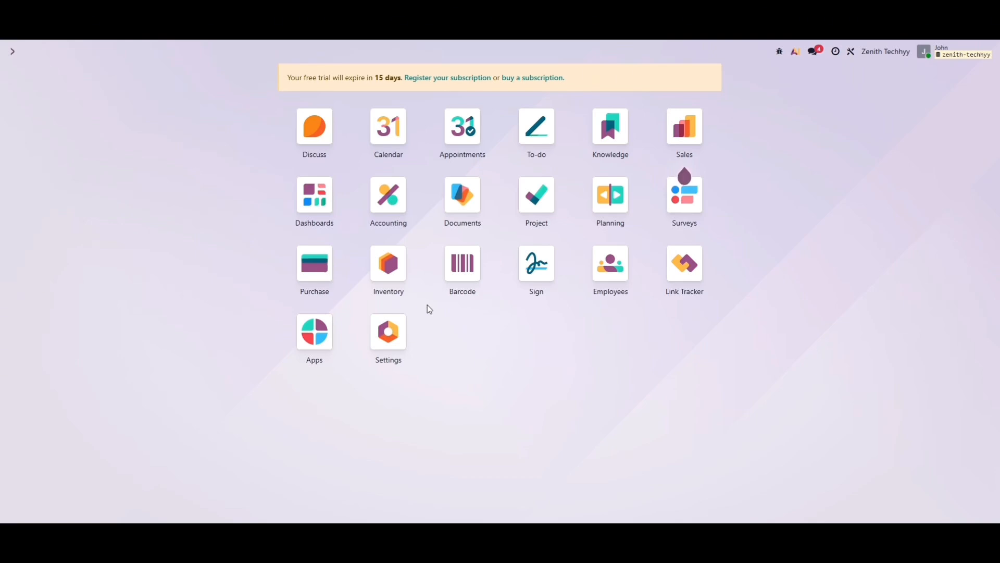
Search the Inventory settings for "lots" to check the Lots & Serial Numbers traceability option.
click(387, 269)
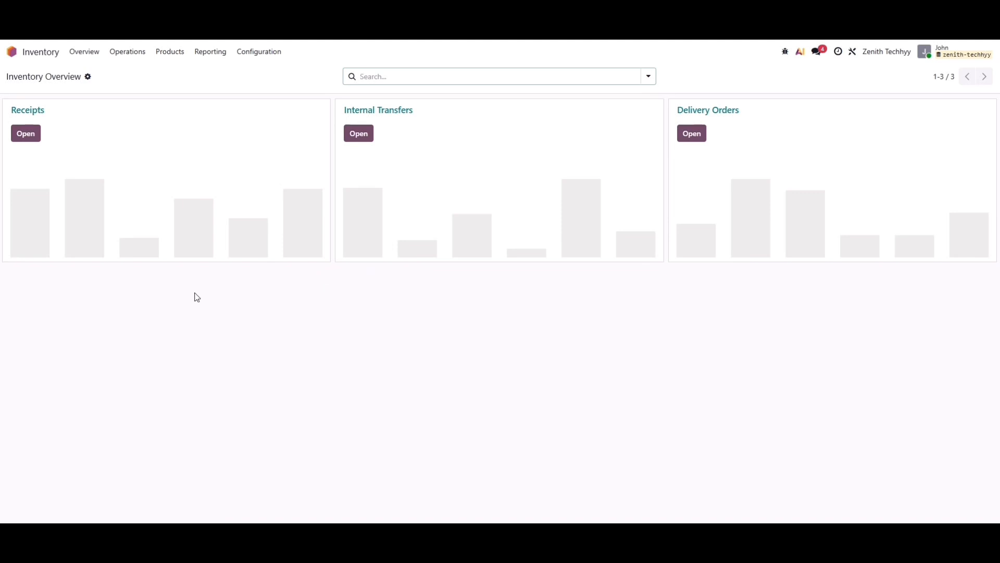
click(255, 57)
click(254, 72)
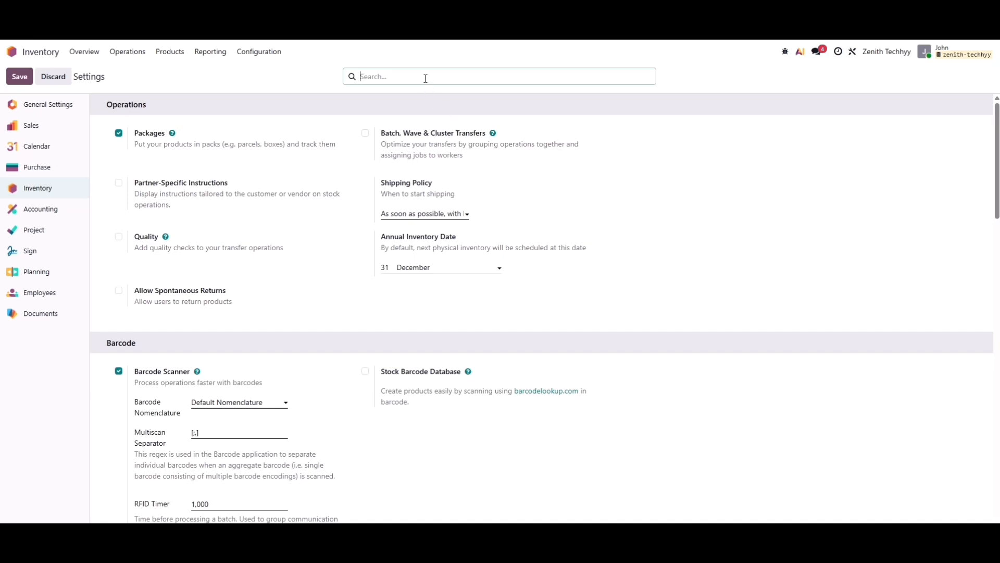
text(lots)
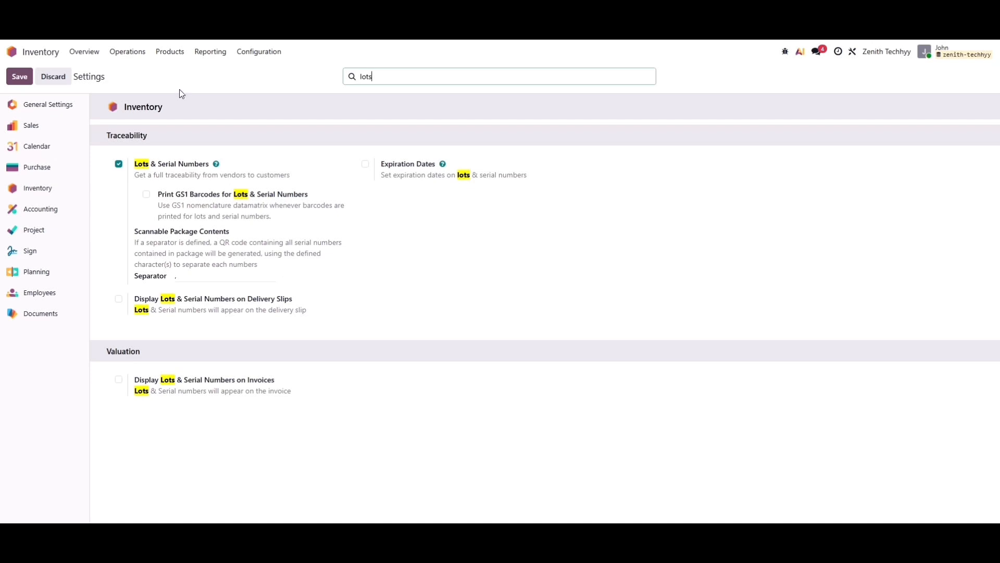
Create and save a goods product named "Laptop" with tracking set to By Lots.
click(170, 52)
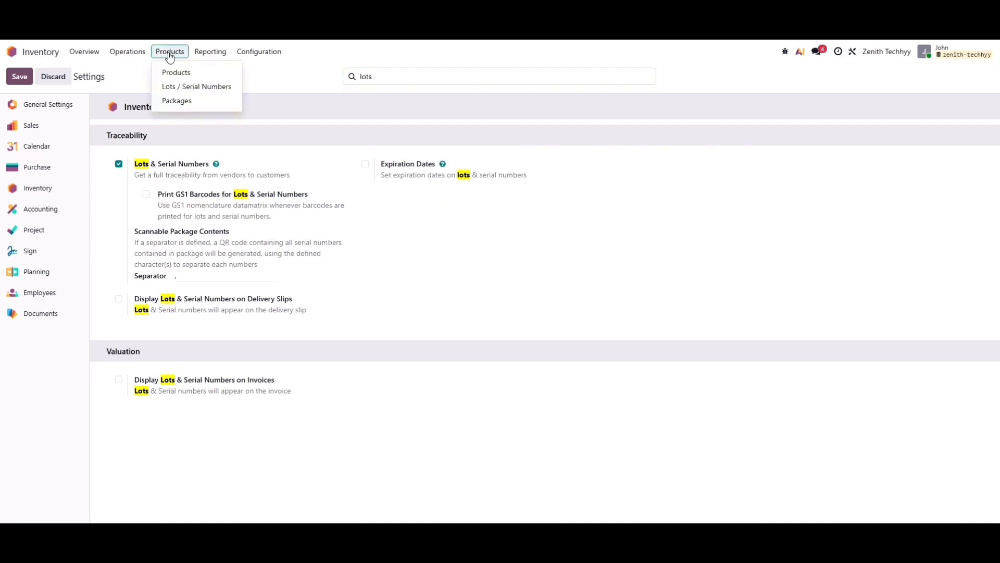
click(174, 72)
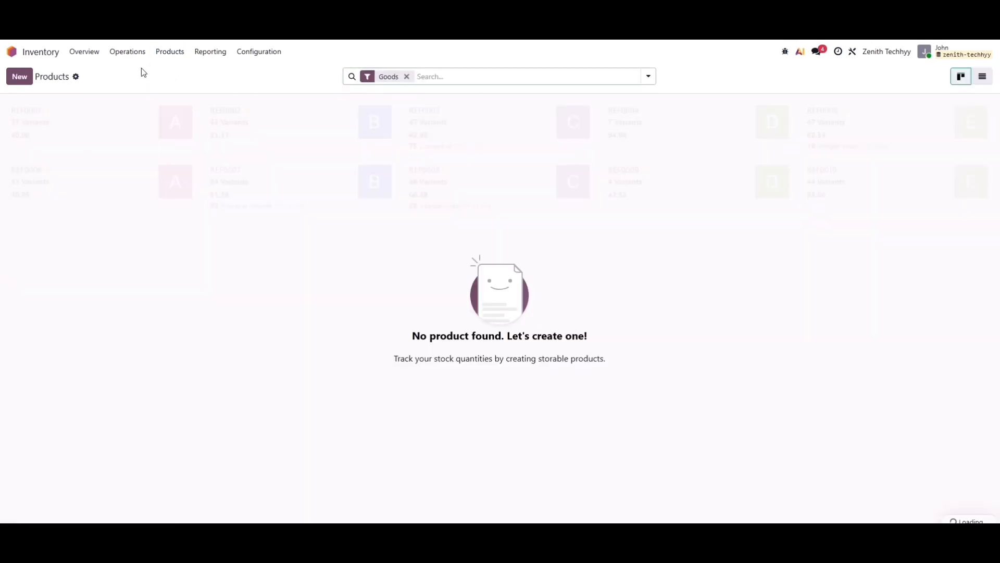
click(20, 77)
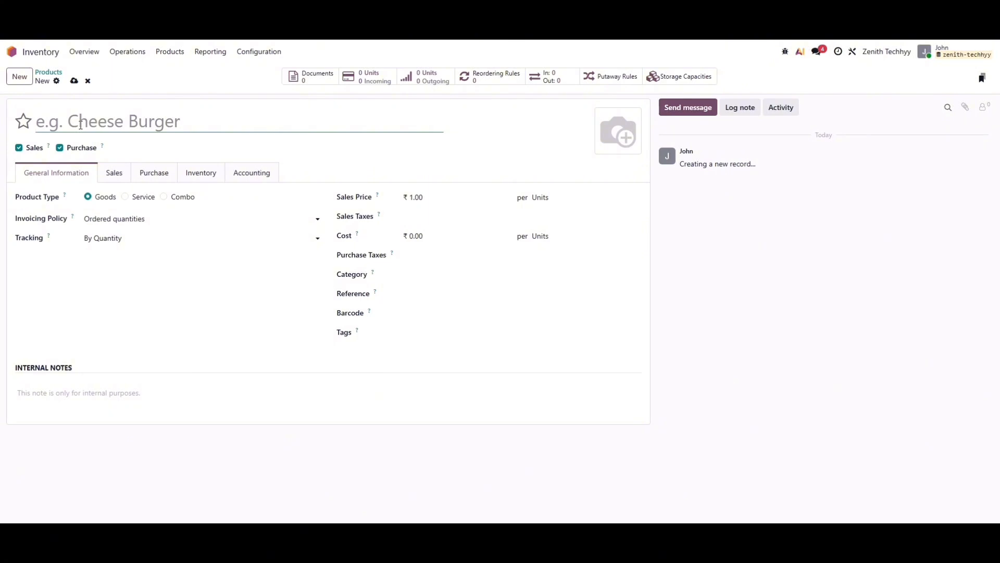
text(Laptop)
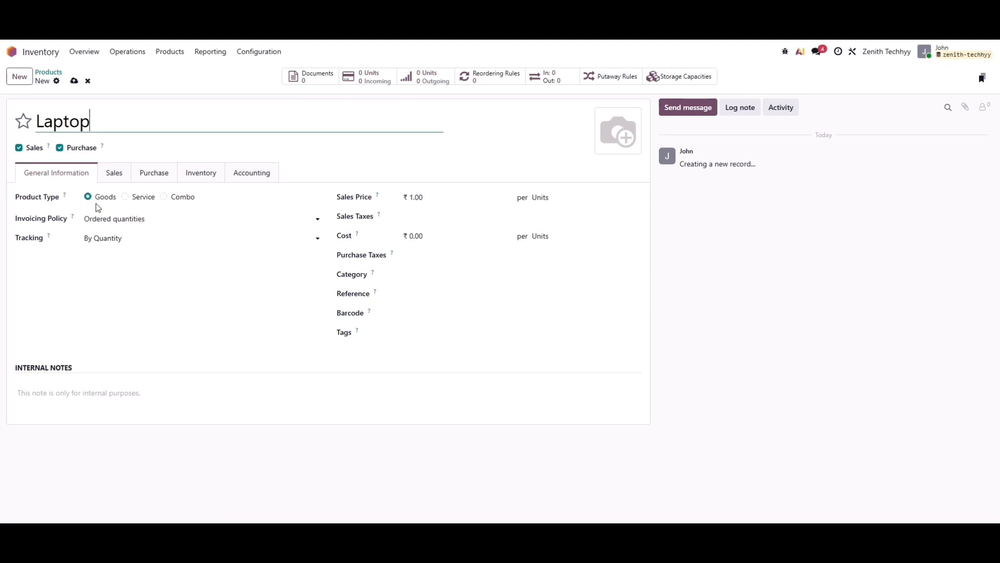
click(141, 238)
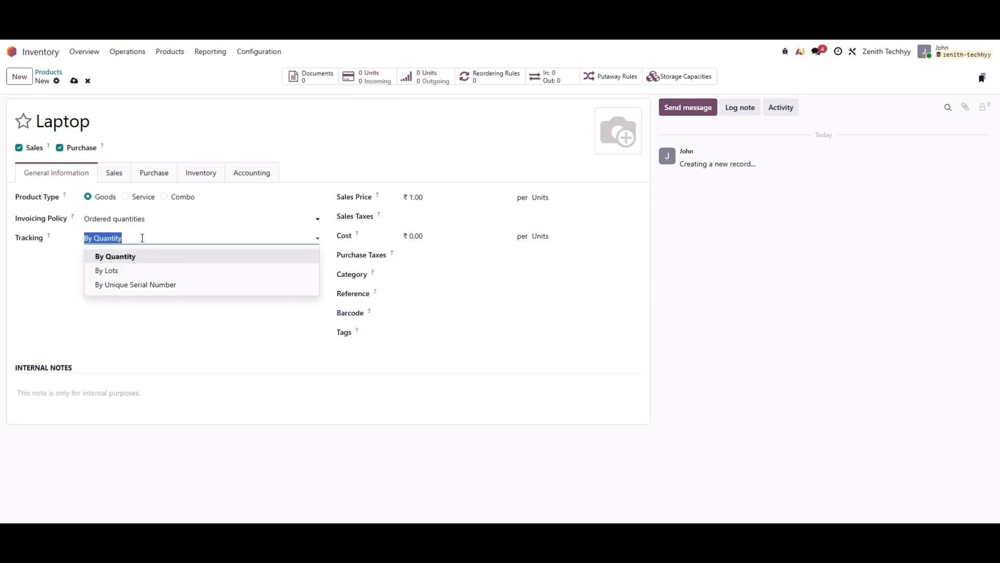
click(139, 271)
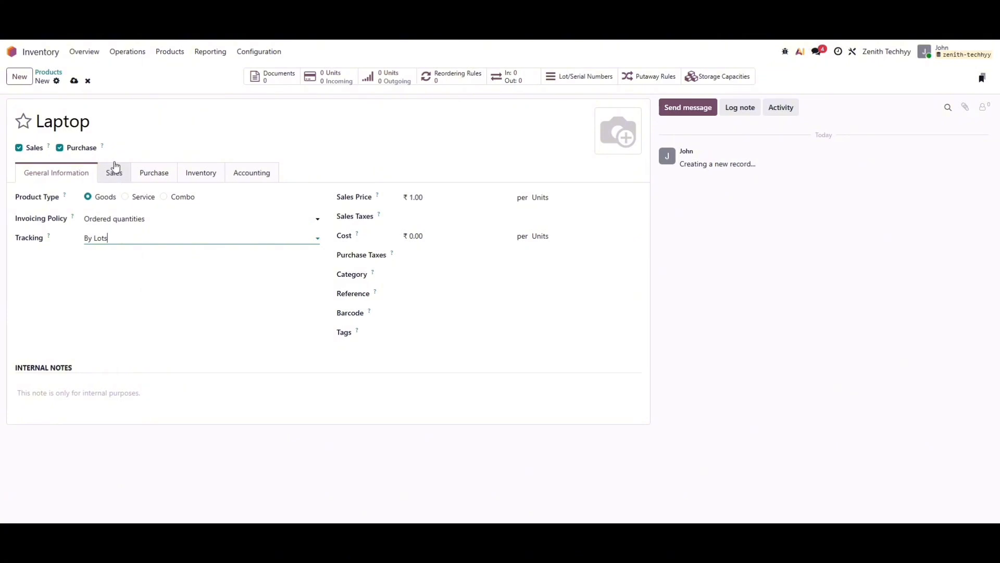
click(74, 81)
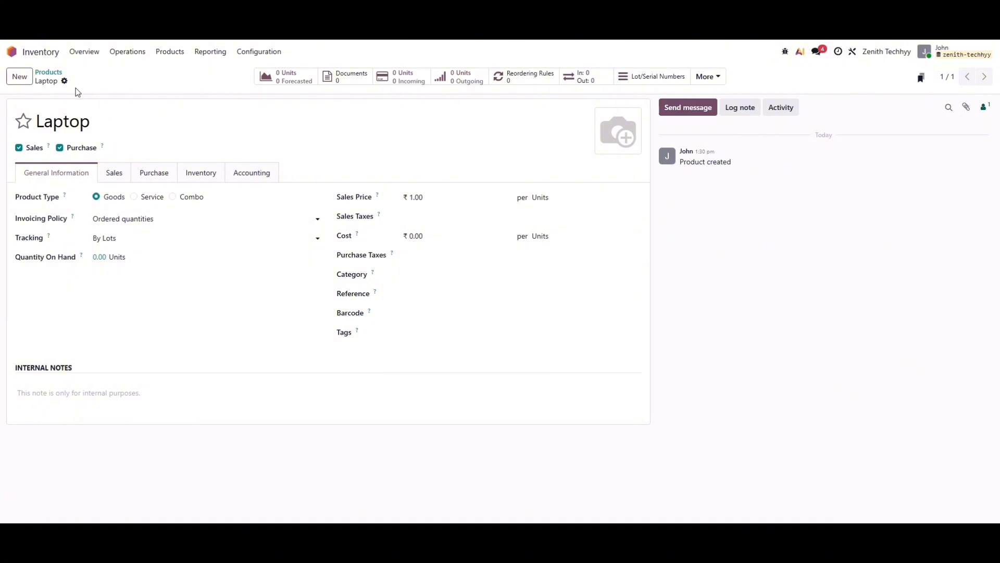
Start a new inventory receipt and create "ABC Supplier" as the contact it is received from.
click(128, 53)
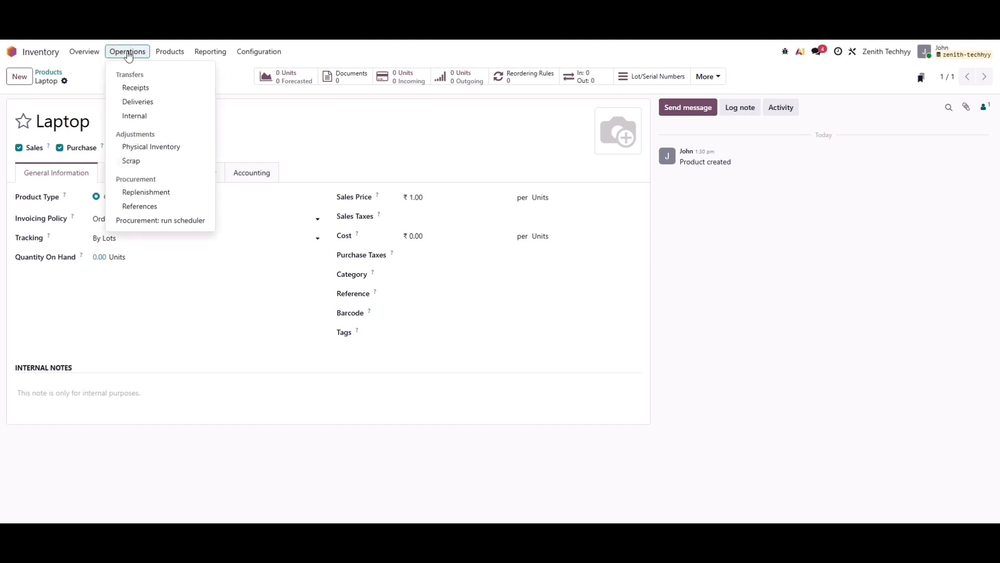
click(129, 89)
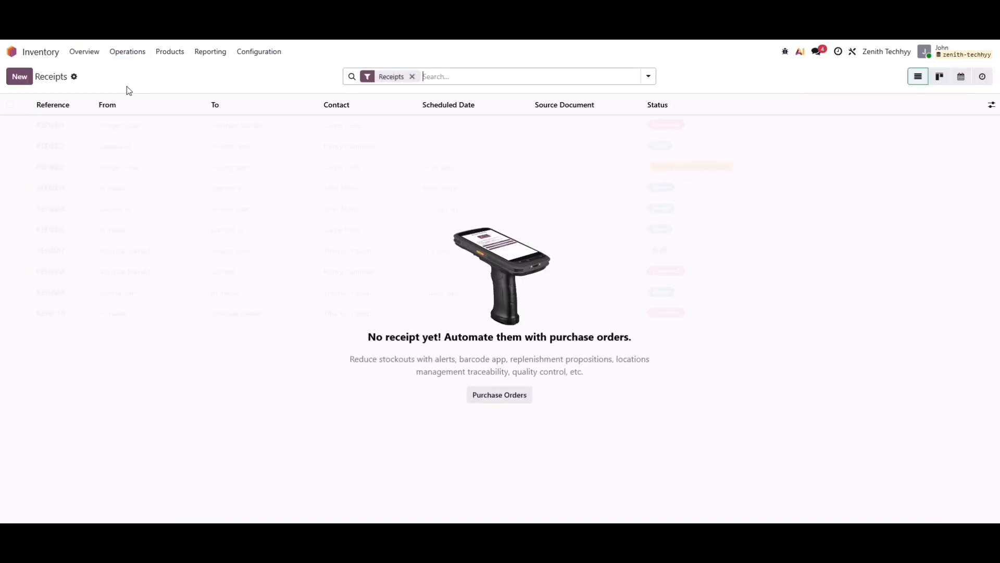
click(19, 78)
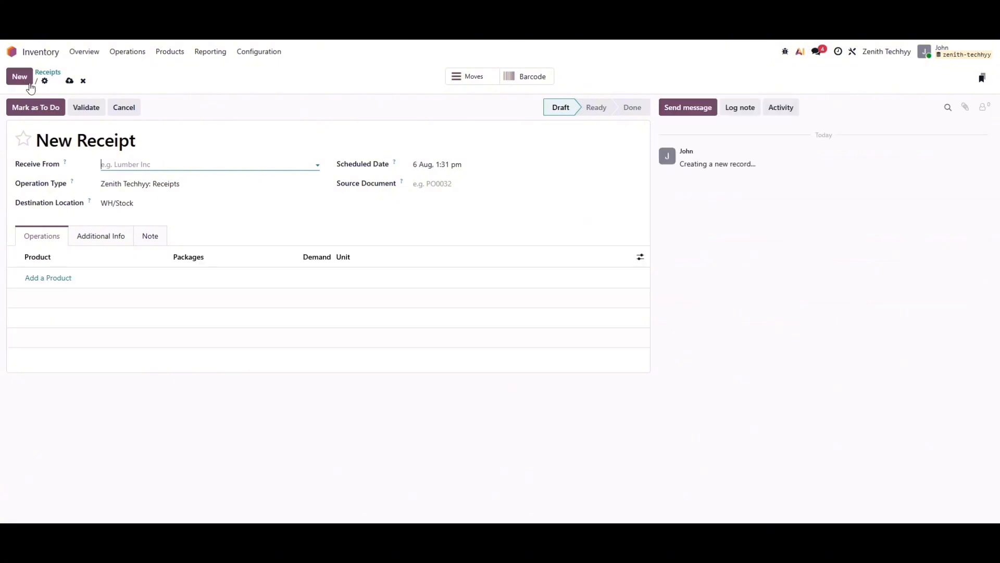
click(154, 165)
text(ABC S)
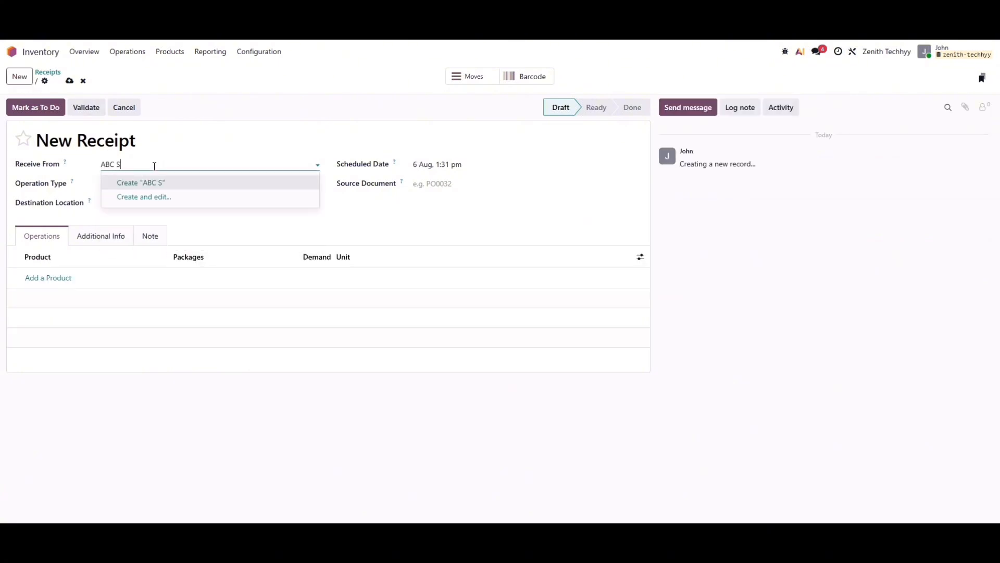
text(upplier)
click(174, 183)
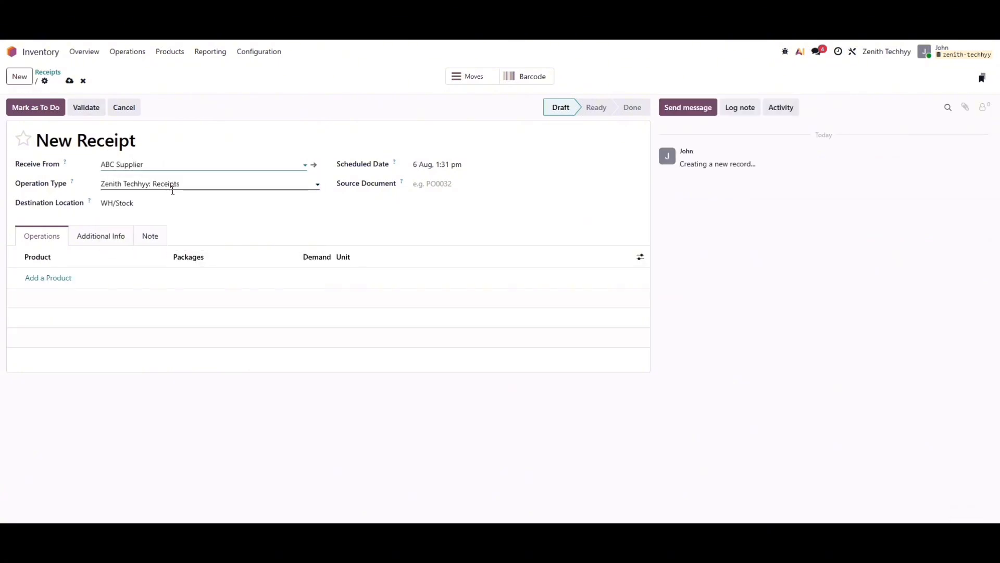
Add the Laptop product to the receipt with a demand of 20 units and save the receipt.
click(48, 277)
click(49, 276)
click(78, 293)
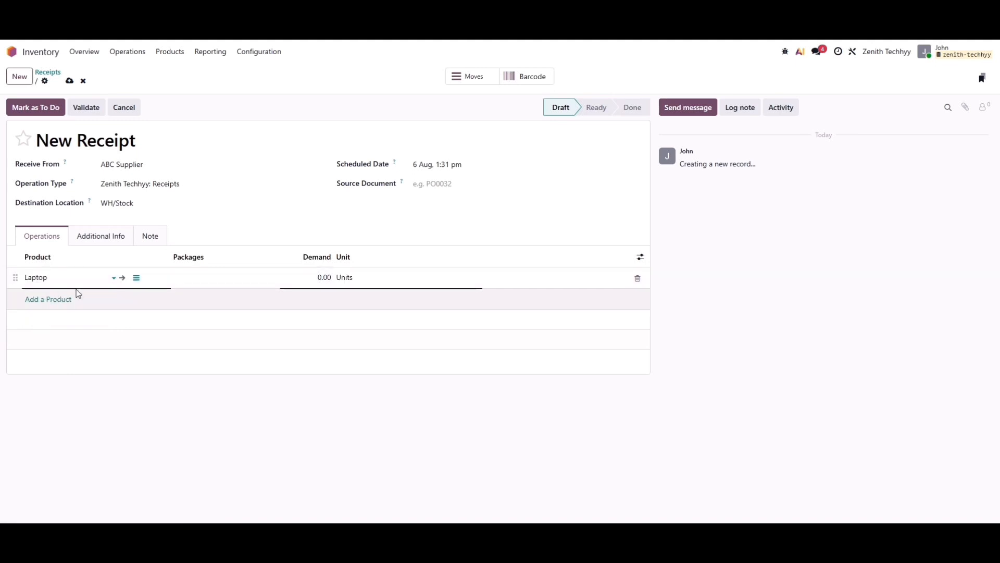
click(326, 276)
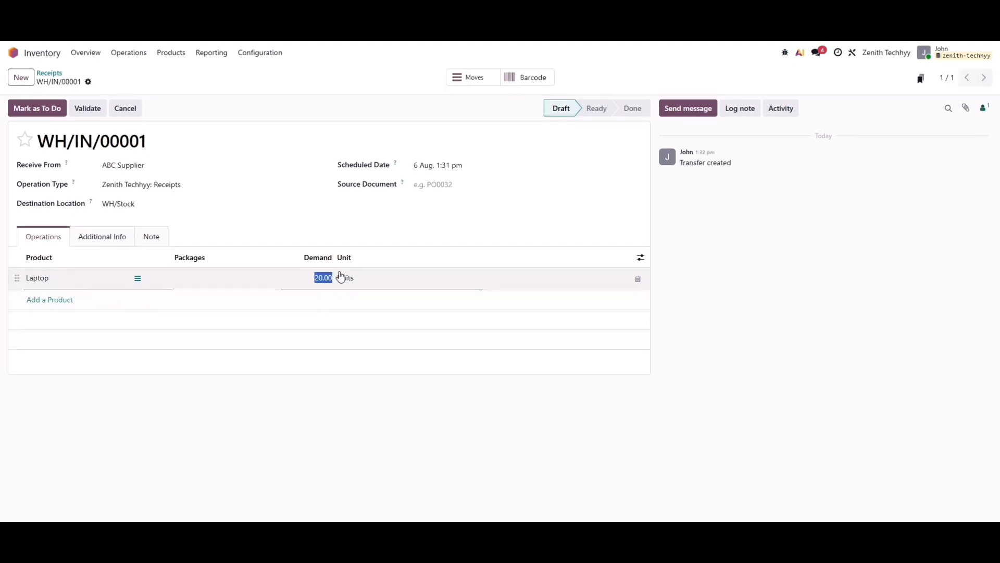
click(408, 218)
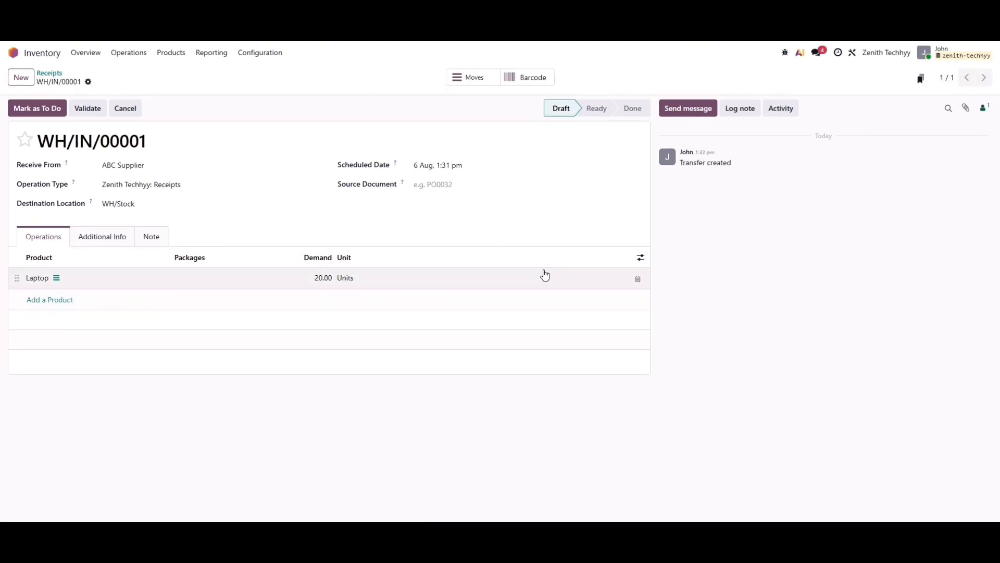
Enable the View Button option for the receipt's product lines.
click(641, 257)
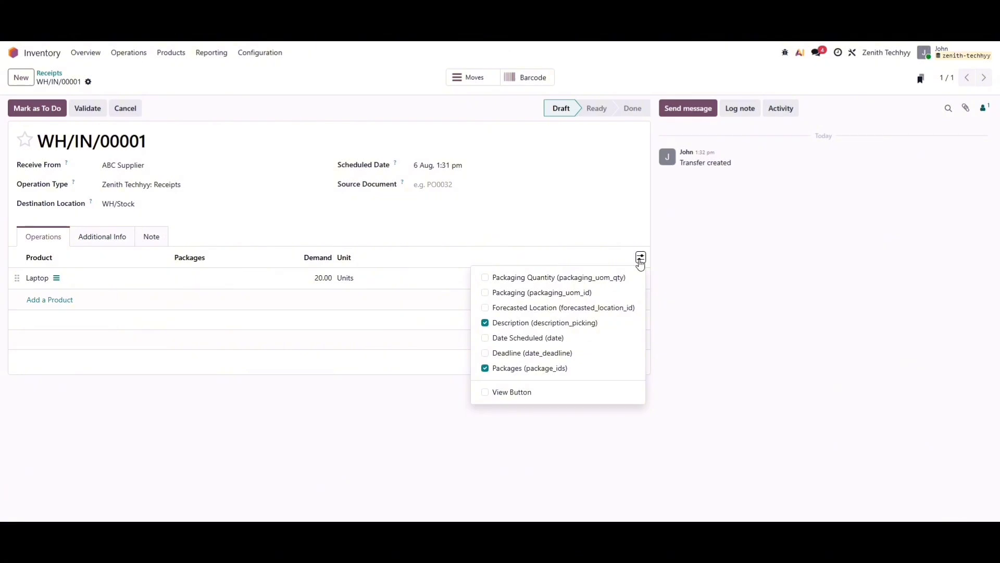
click(484, 392)
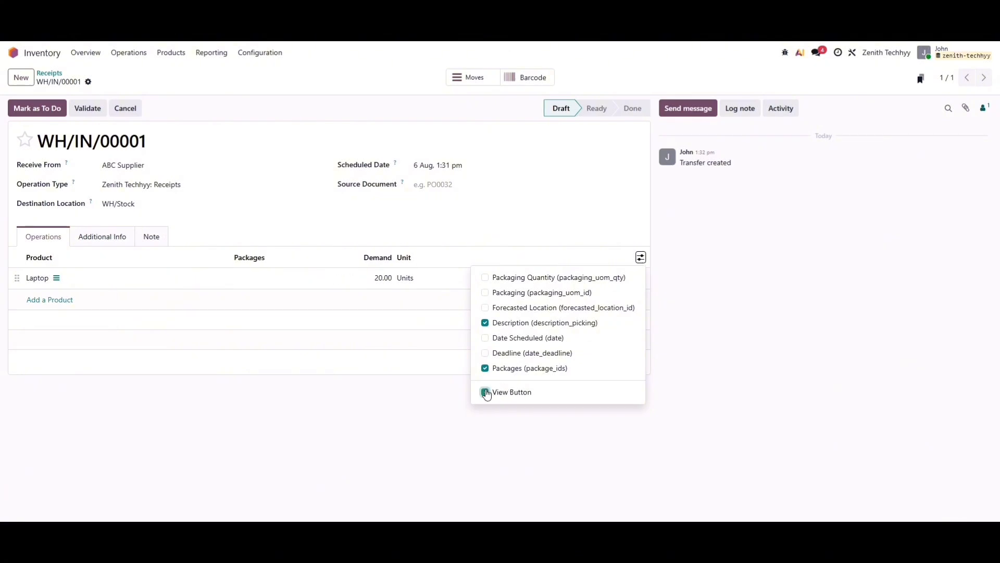
click(485, 224)
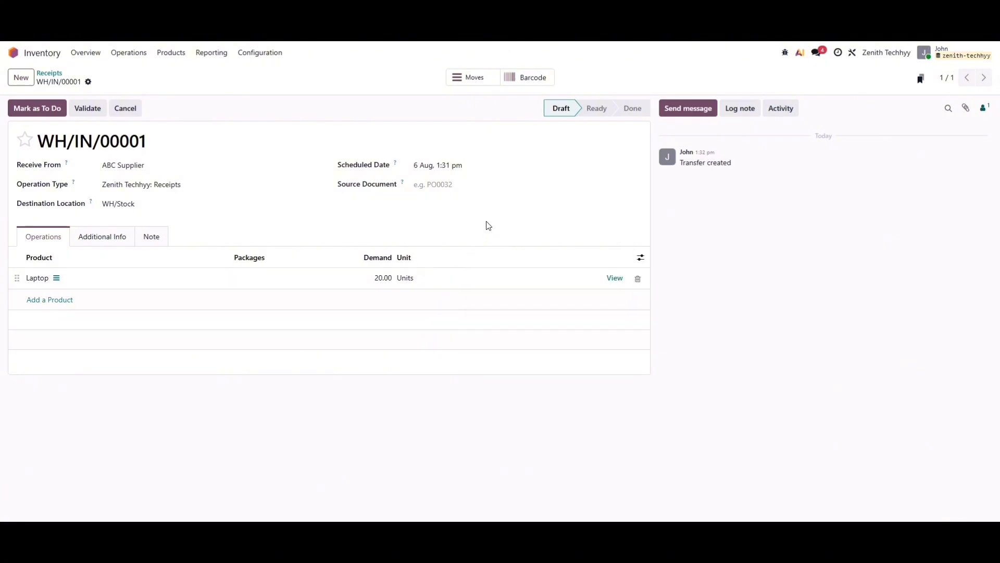
In the Laptop line's detailed record, assign lot LOT-001 with a quantity of 20 and save it.
click(613, 281)
click(29, 196)
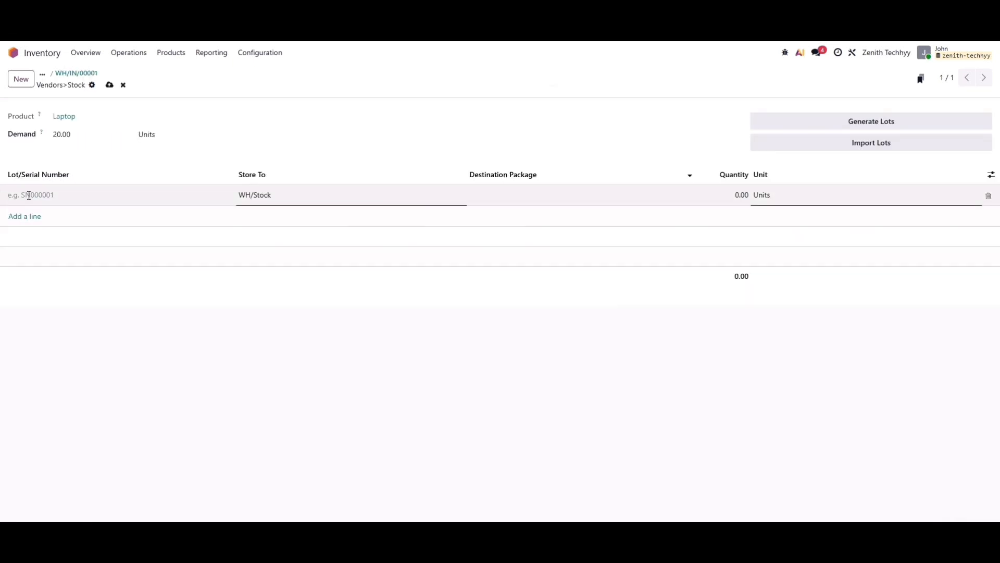
text(LOT-001)
click(742, 195)
key(BackSpace)
text(20)
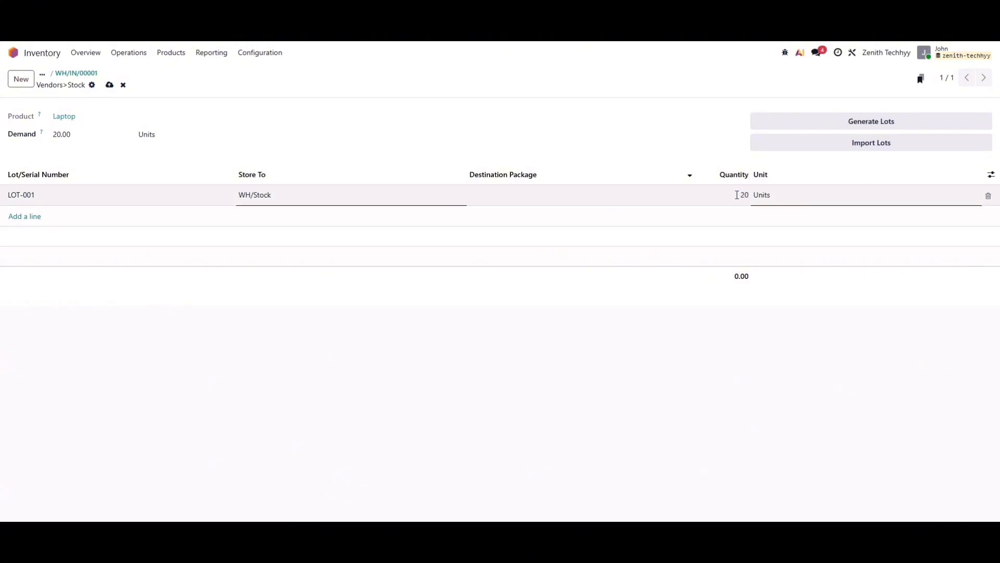
click(110, 85)
Validate the ABC Supplier receipt and return to the receipts list.
click(79, 74)
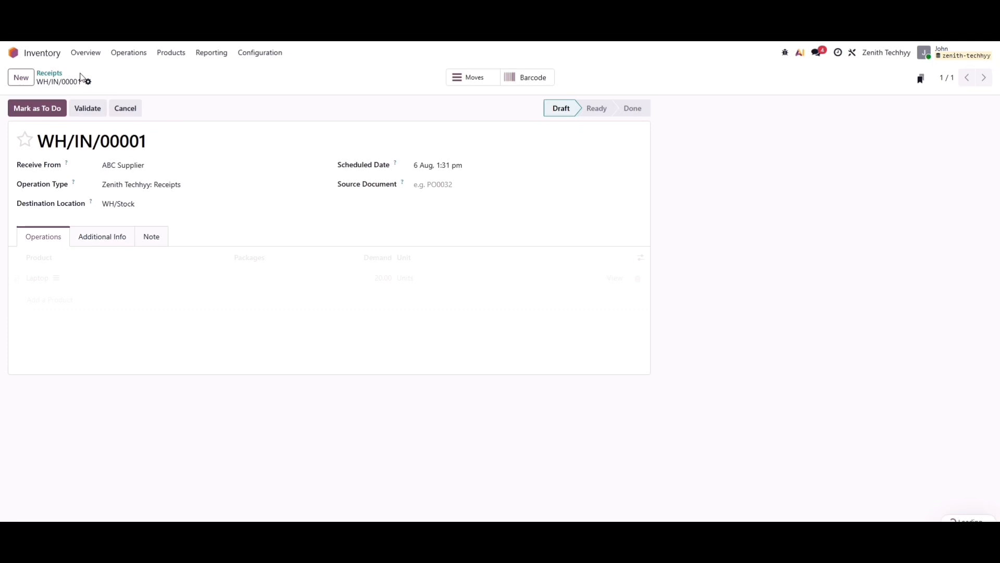
click(86, 107)
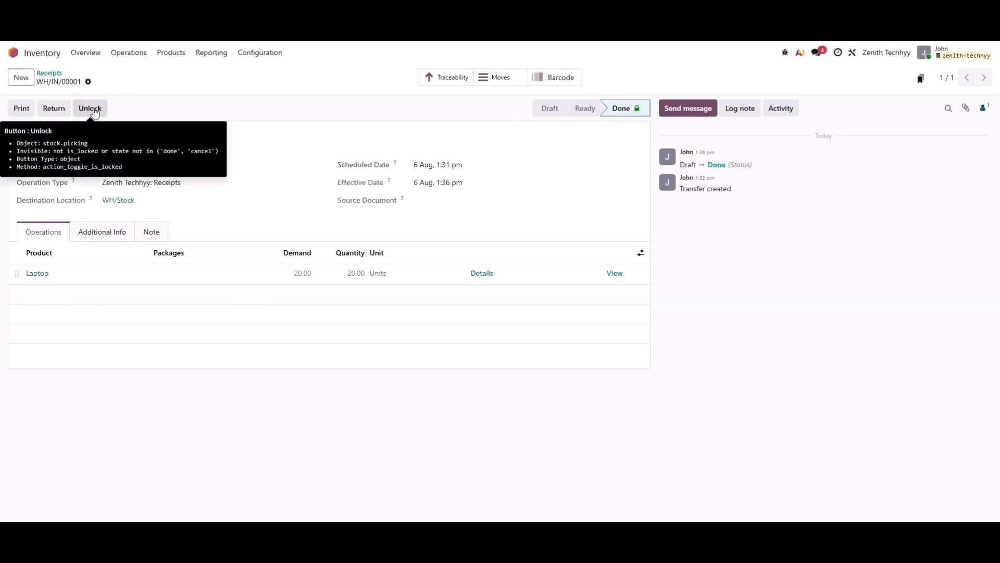
click(48, 74)
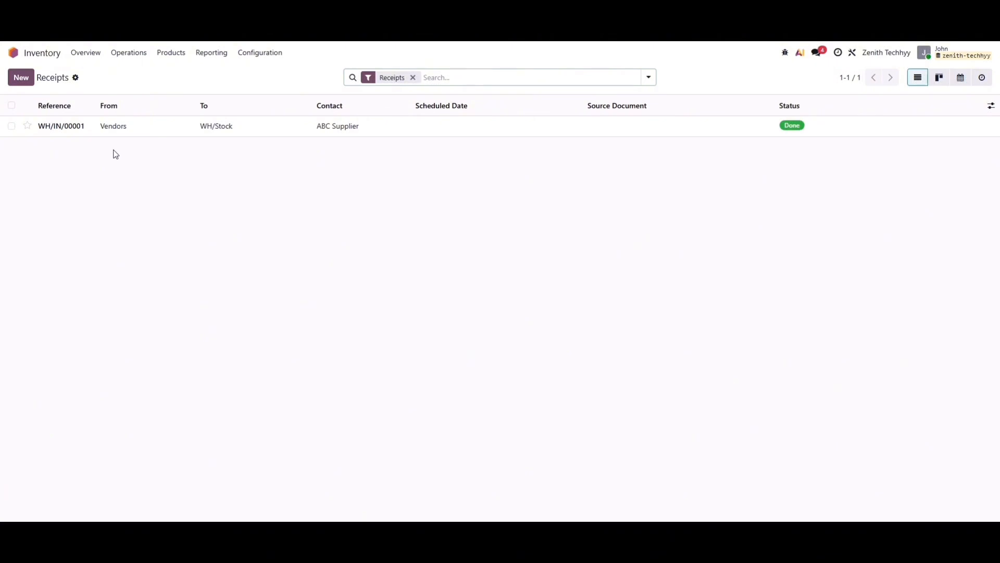
Open the Stock report to check the Laptop's on-hand quantity after the receipt.
click(210, 56)
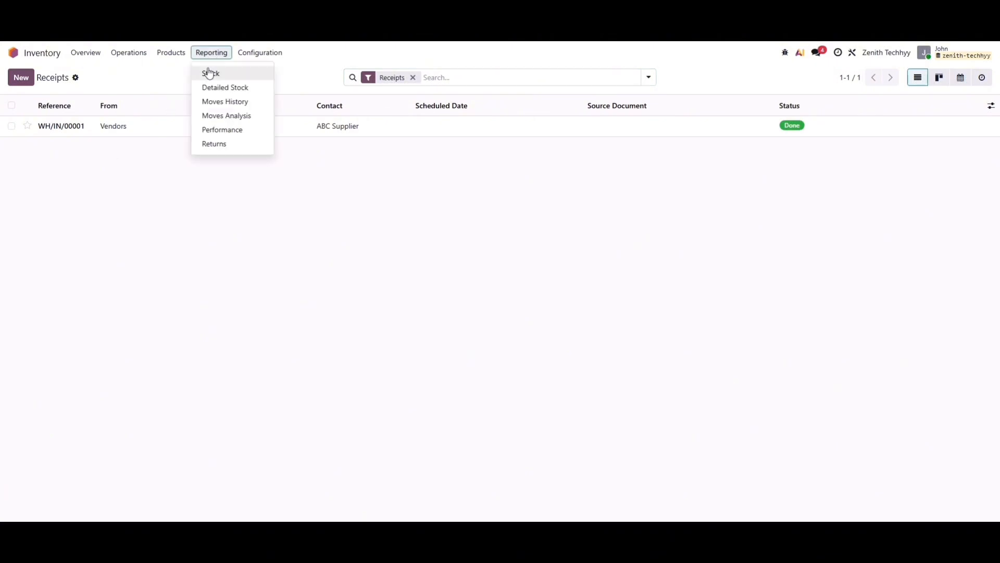
click(209, 73)
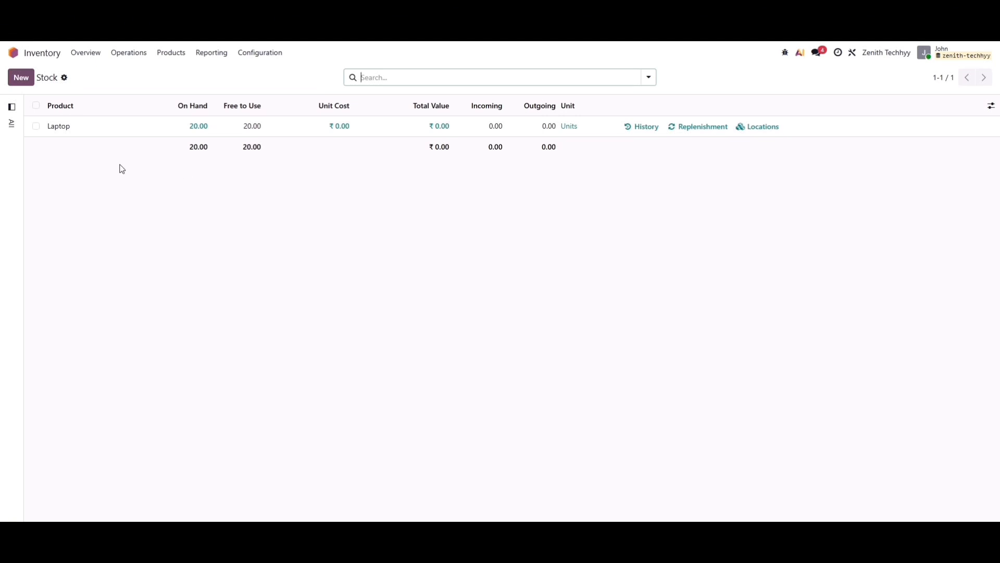
In Physical Inventory, set the counted quantity of Laptop lot LOT-001 to 18 and apply the adjustment with the reason Physical Inventory.
click(135, 54)
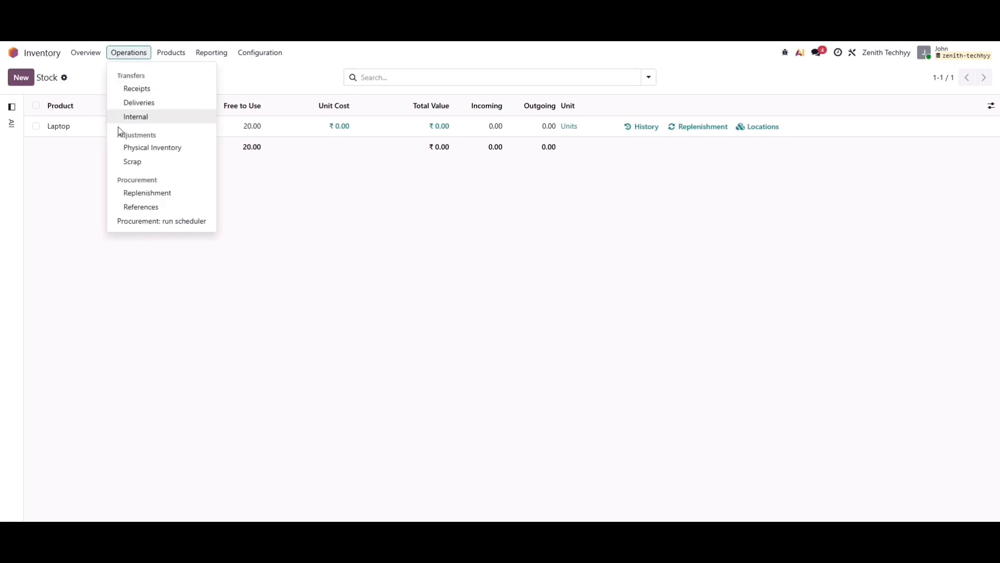
click(119, 149)
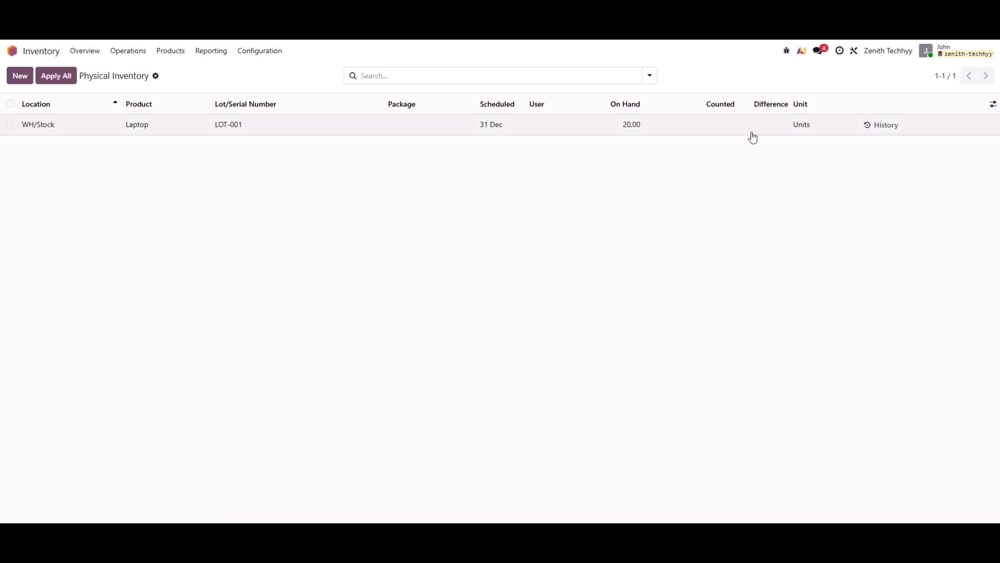
click(732, 125)
text(18)
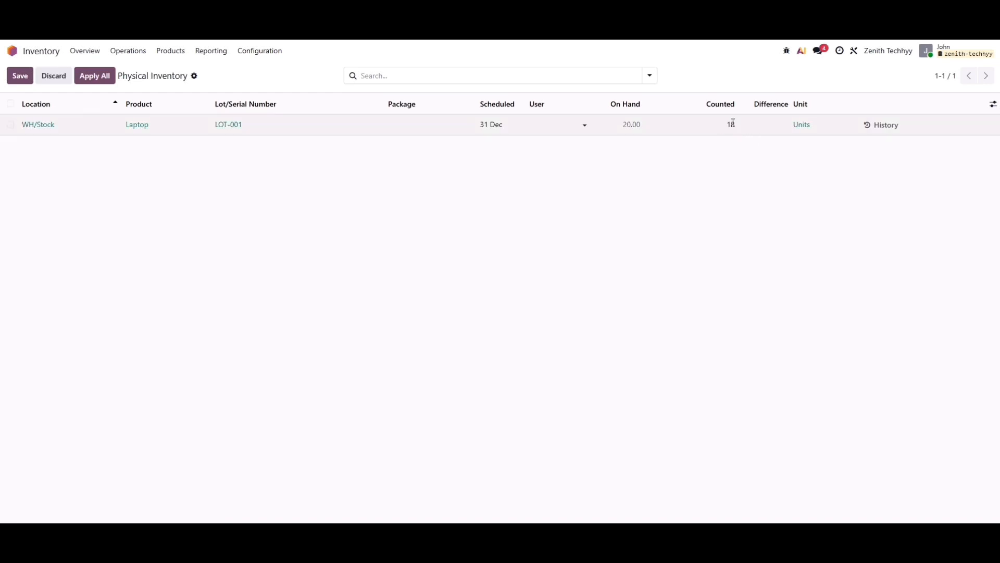
click(743, 147)
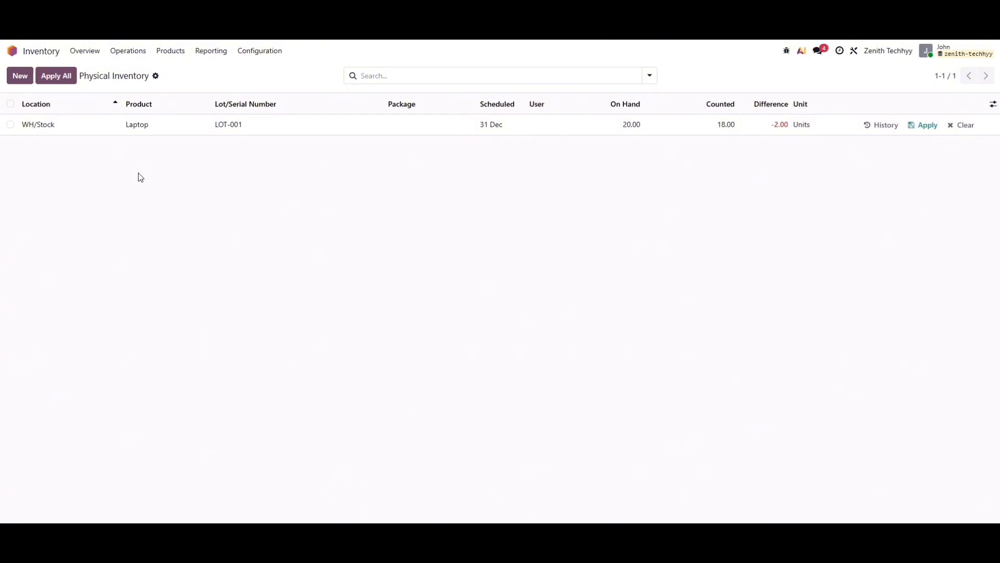
click(56, 76)
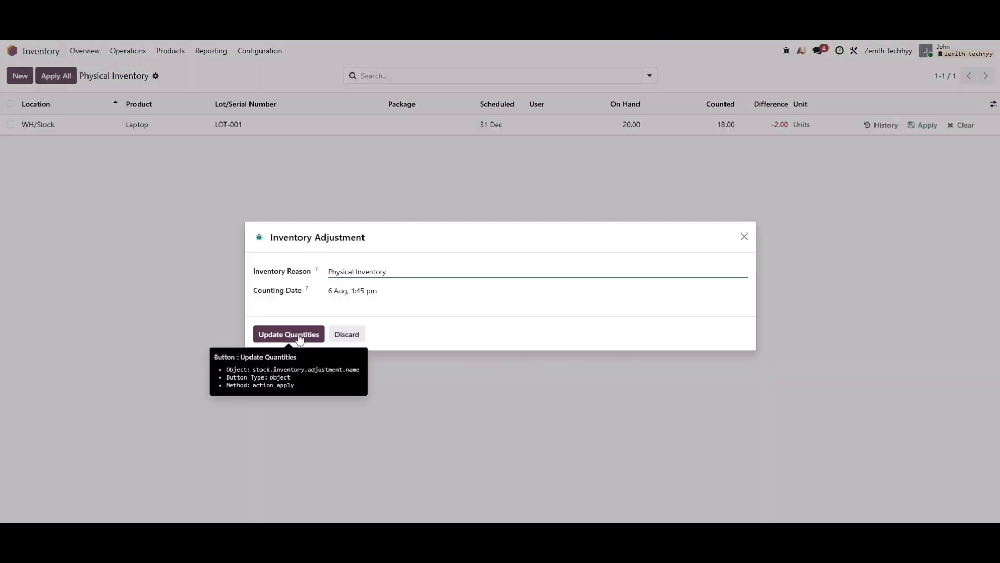
click(300, 338)
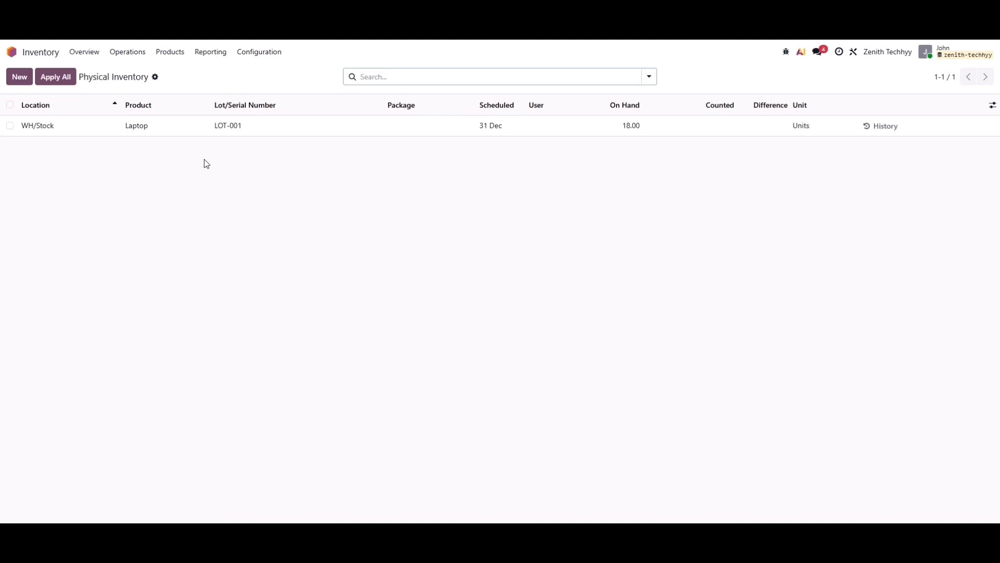
Reopen the Stock report to check the Laptop's on-hand quantity after the inventory adjustment.
click(211, 52)
click(209, 74)
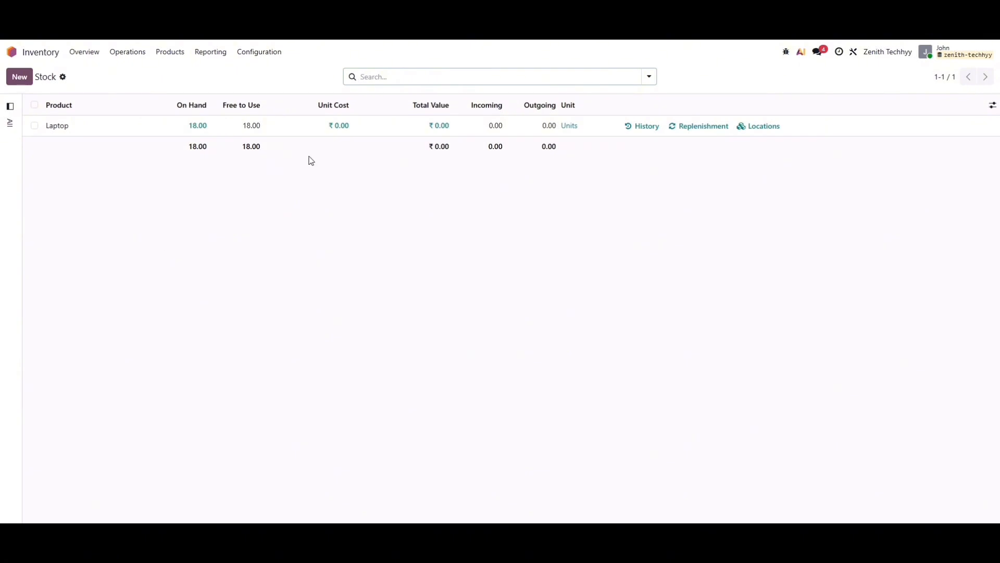
Create a goods product named Mouse with tracking By Unique Serial Number and save it.
click(168, 51)
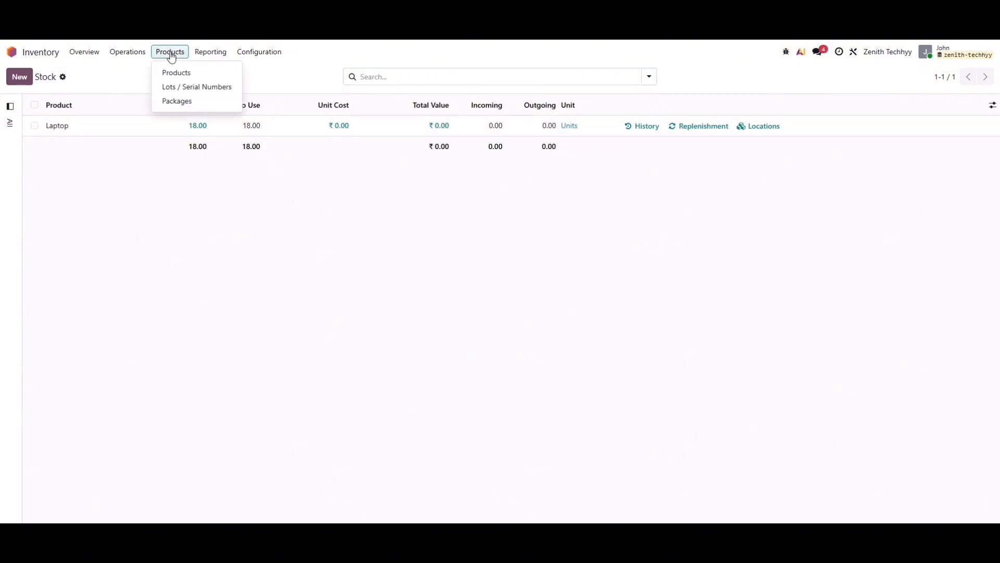
click(171, 73)
click(19, 78)
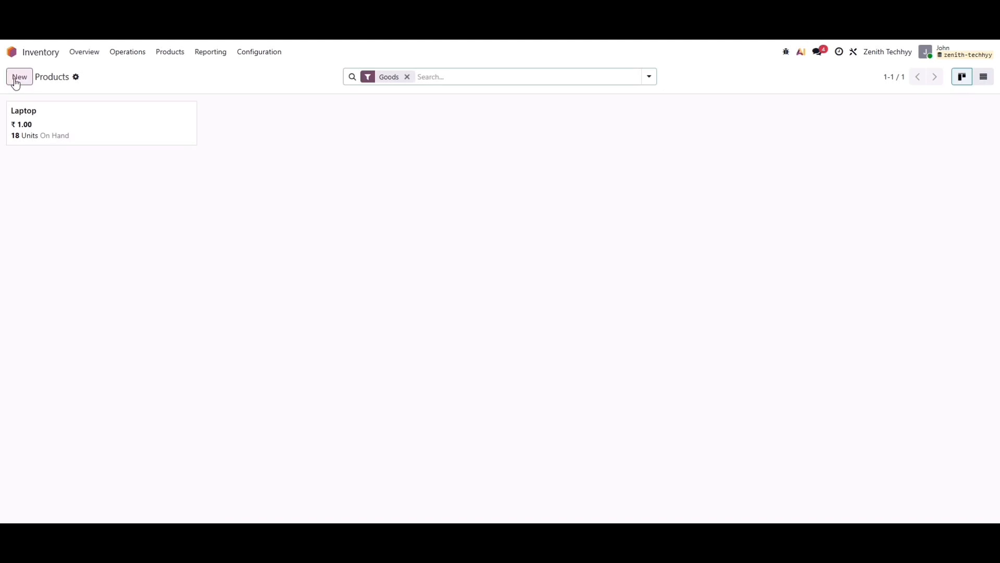
text(Mouse)
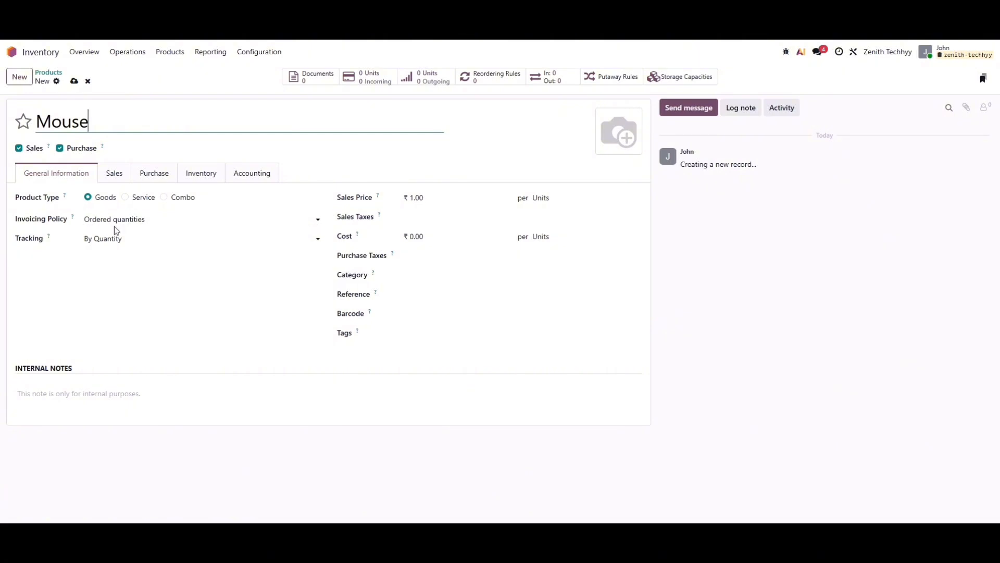
click(141, 236)
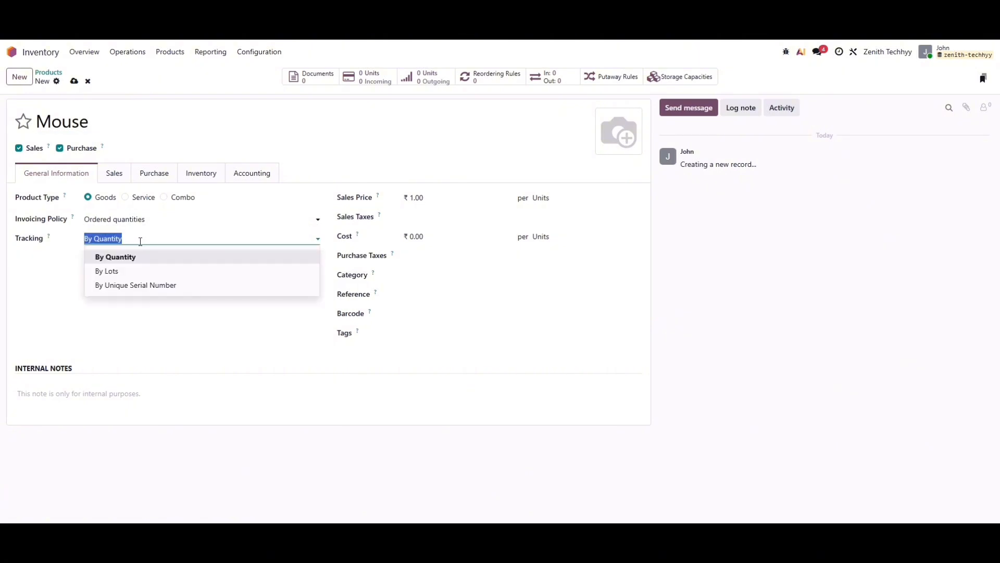
click(140, 285)
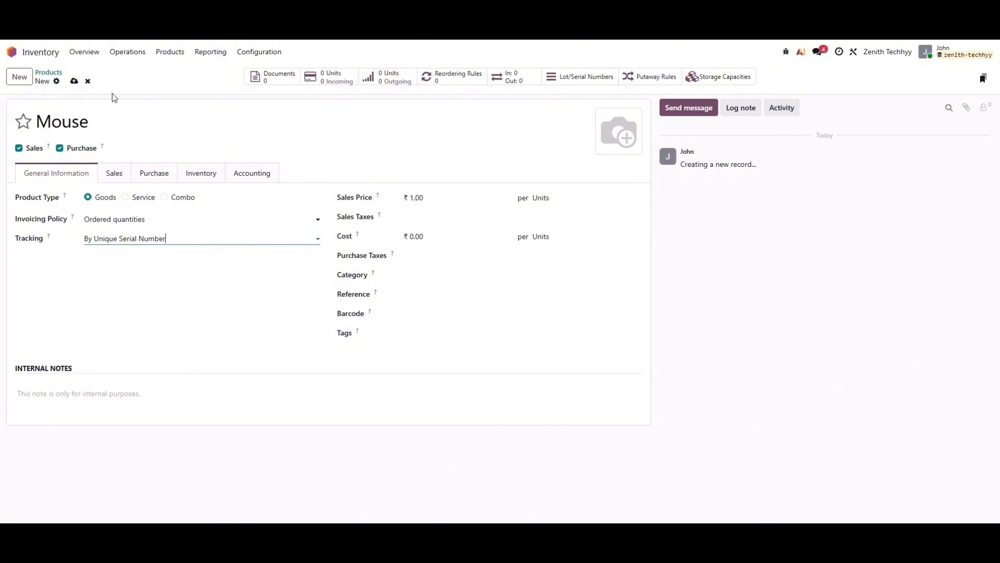
click(74, 82)
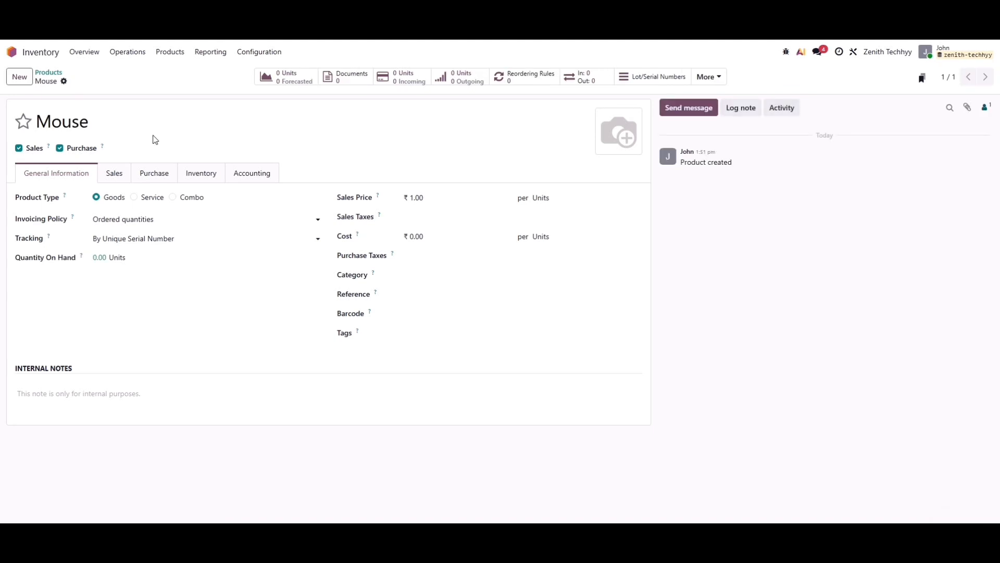
Create a new receipt from ABC Supplier with a product line for Mouse and a demand of 3 units.
click(133, 54)
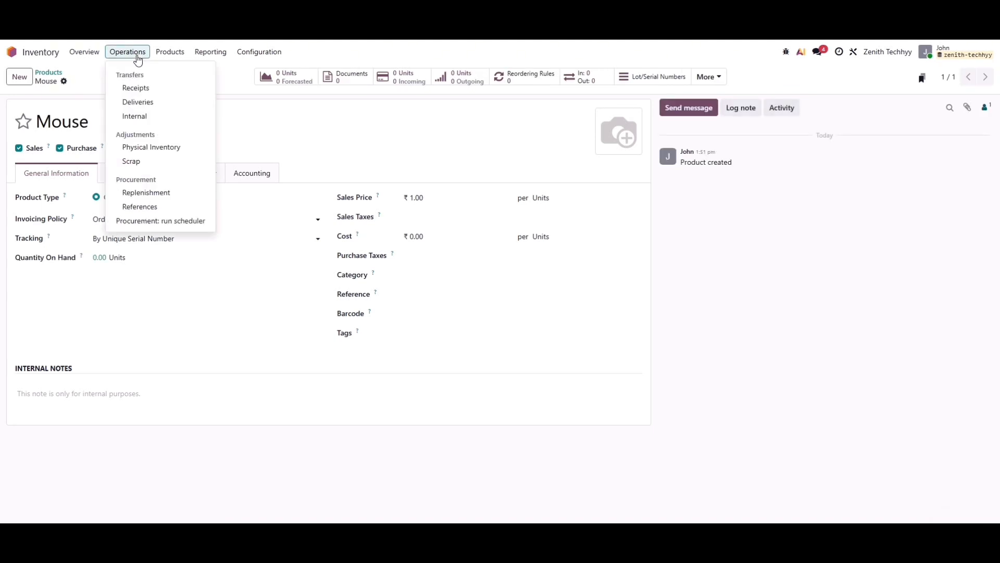
click(136, 89)
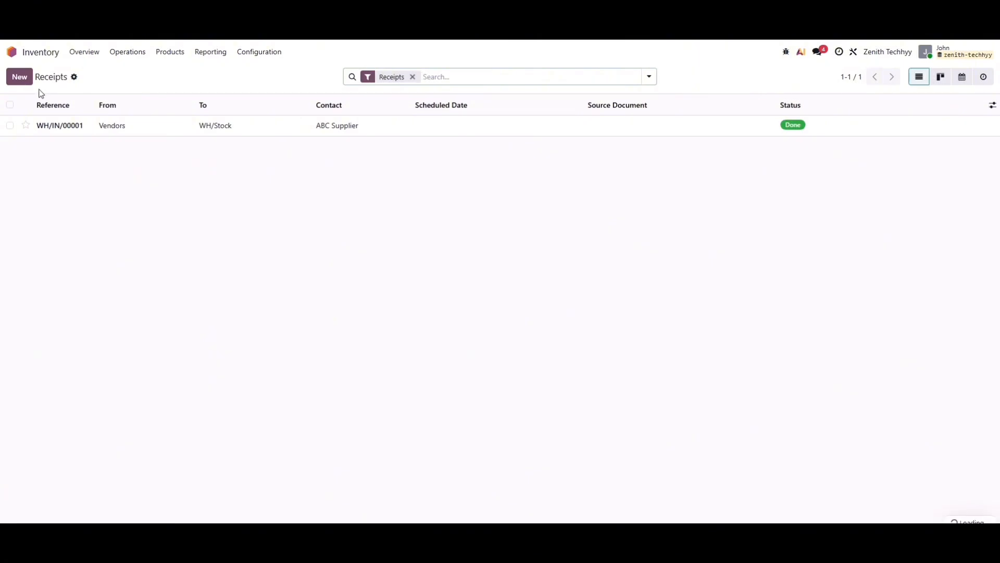
click(25, 81)
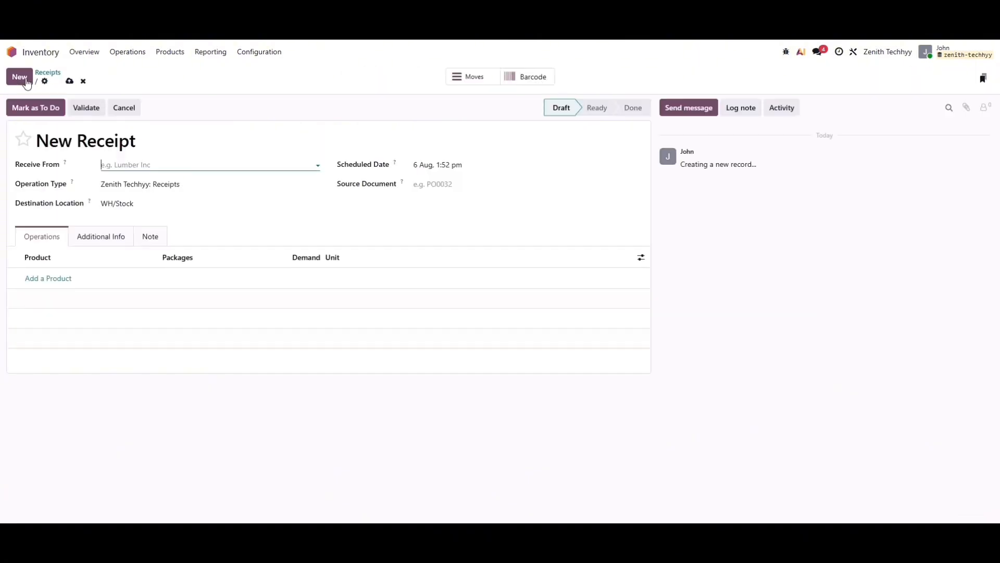
click(130, 165)
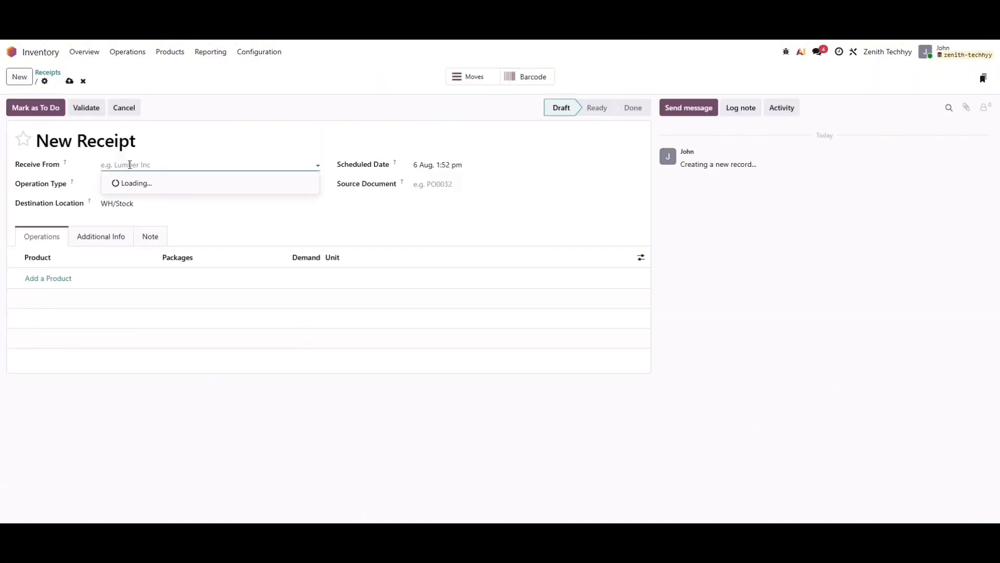
click(131, 184)
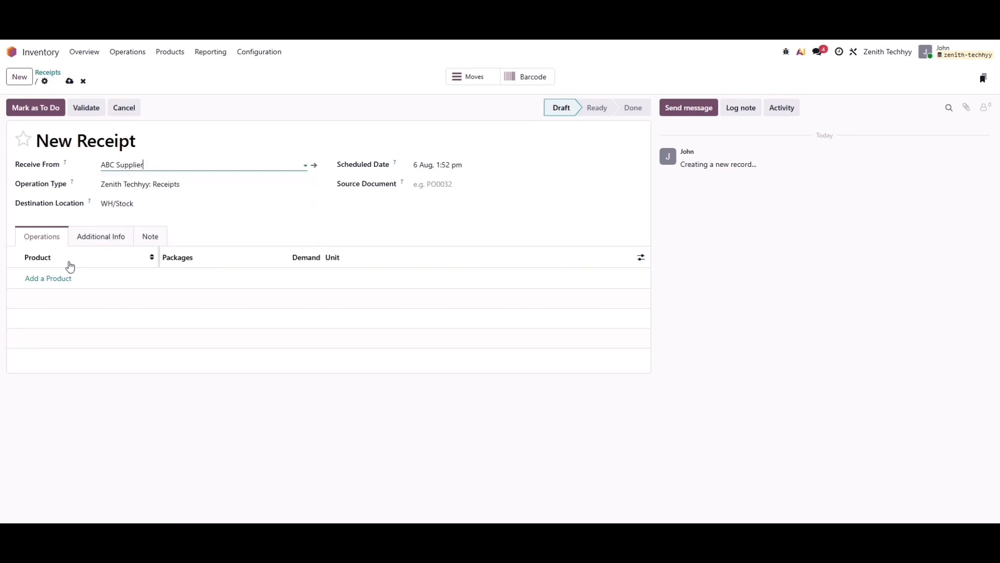
click(57, 278)
click(55, 276)
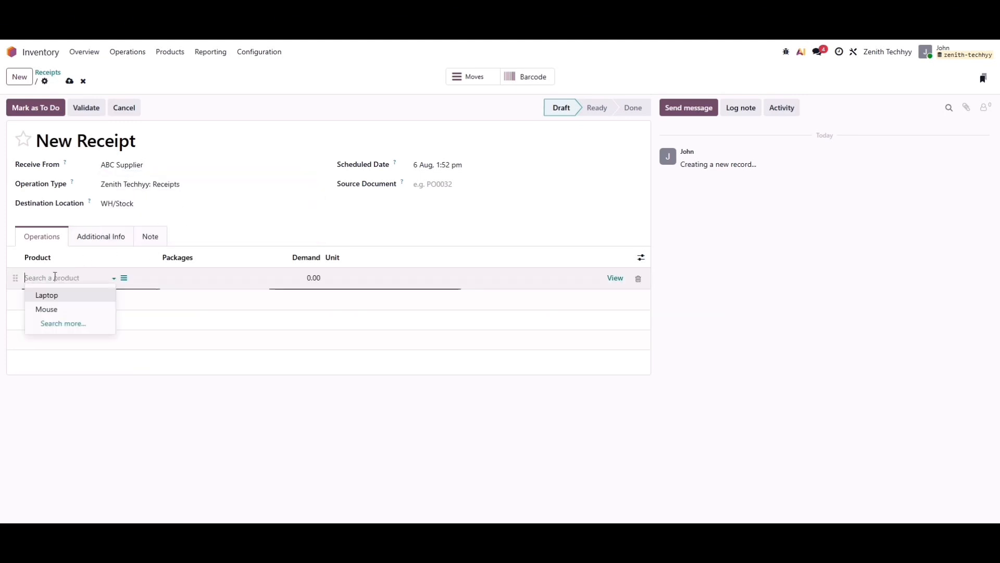
click(54, 309)
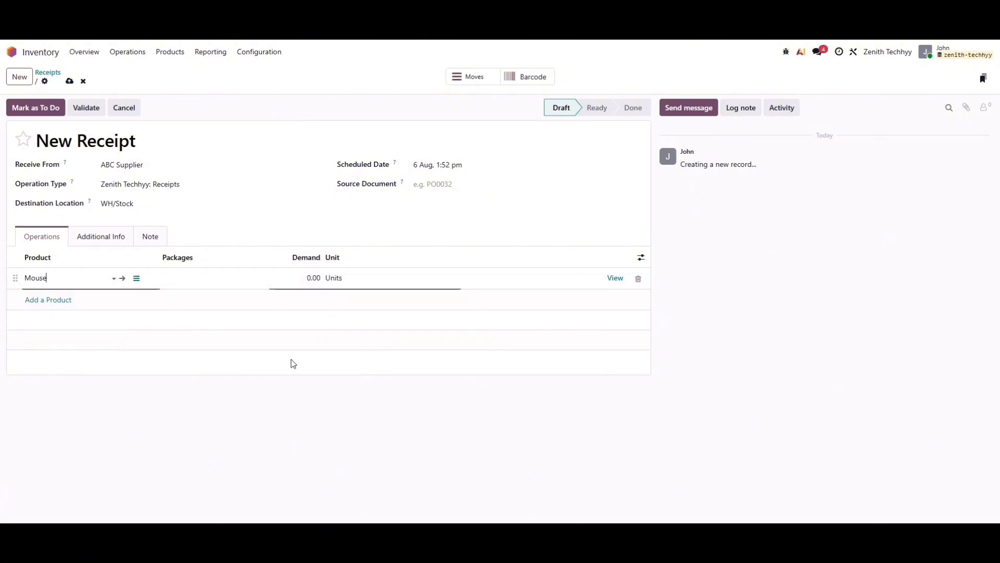
click(313, 276)
text(3)
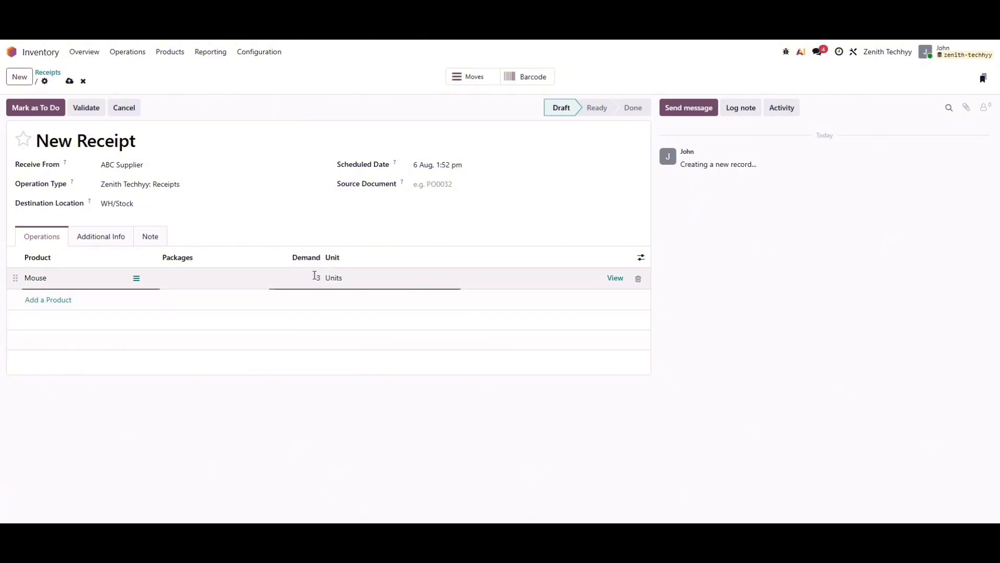
Open the Mouse line's details, assign the serial numbers SN-001, SN-002 and SN-003, and save them.
click(616, 277)
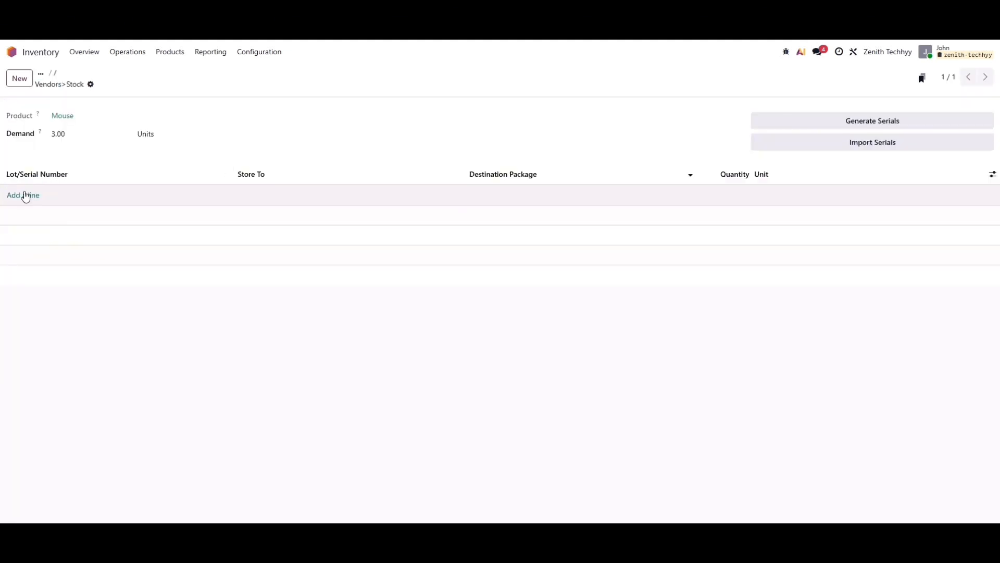
click(24, 195)
text(SN-001)
click(26, 217)
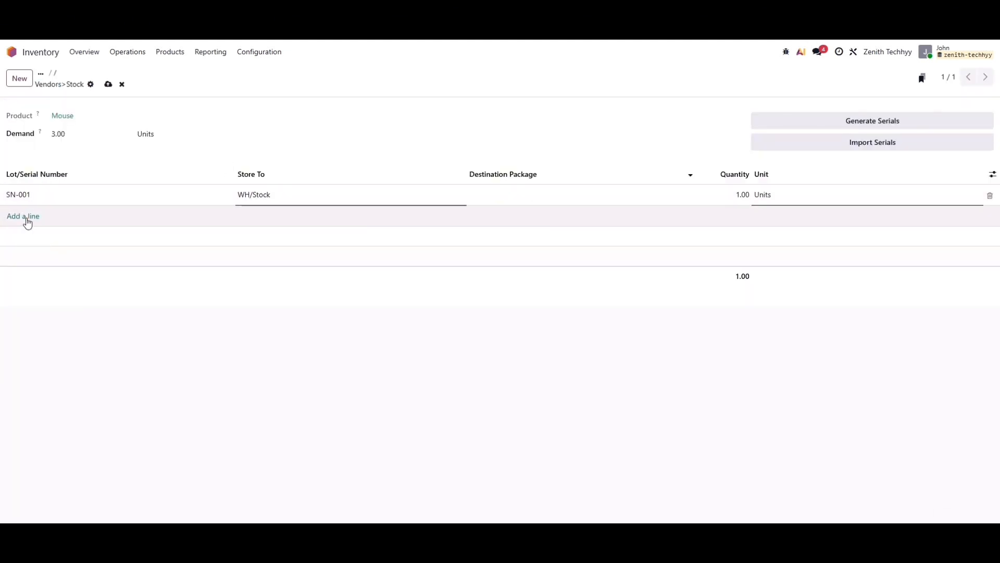
text(SN-002)
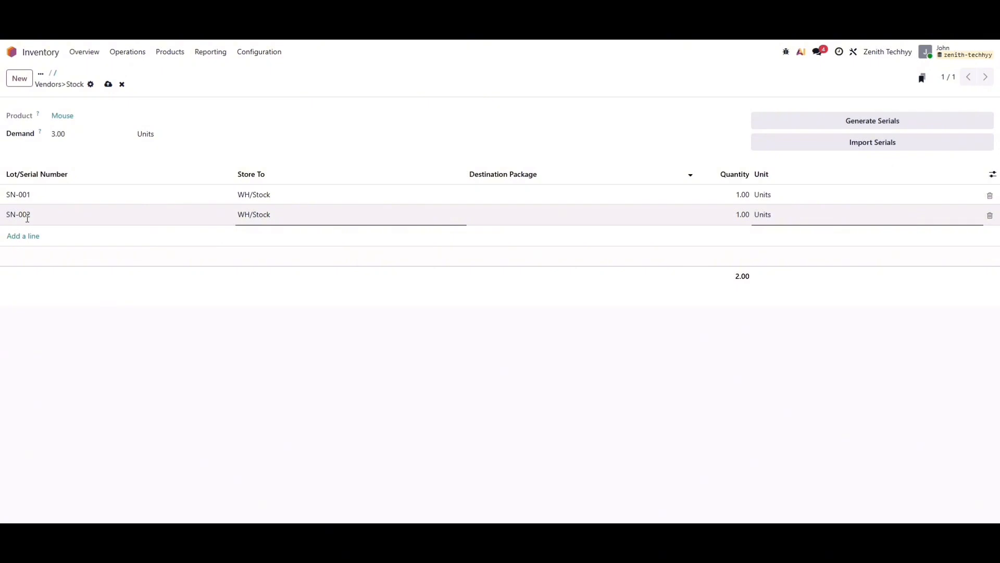
key(Return)
text(SN-003)
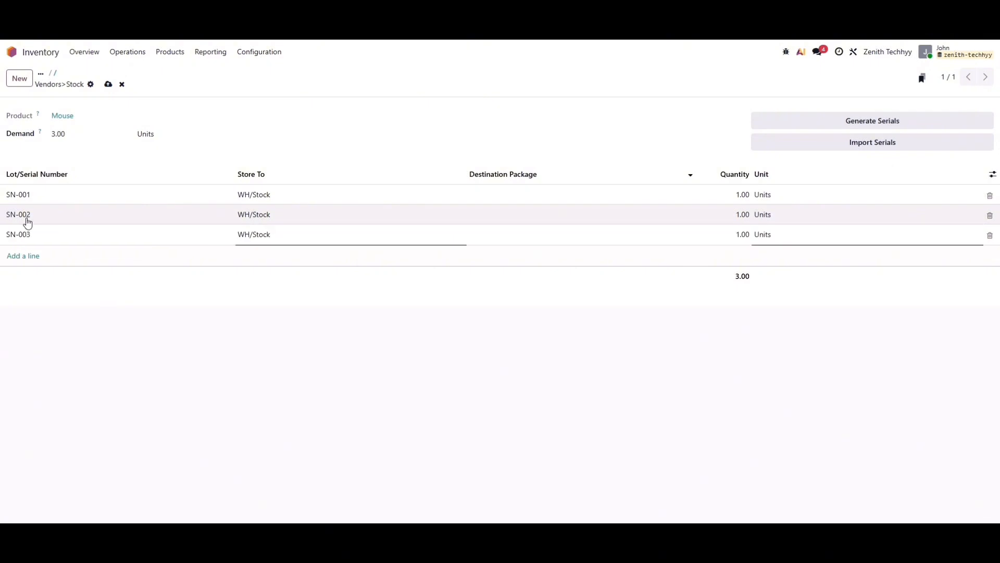
click(108, 85)
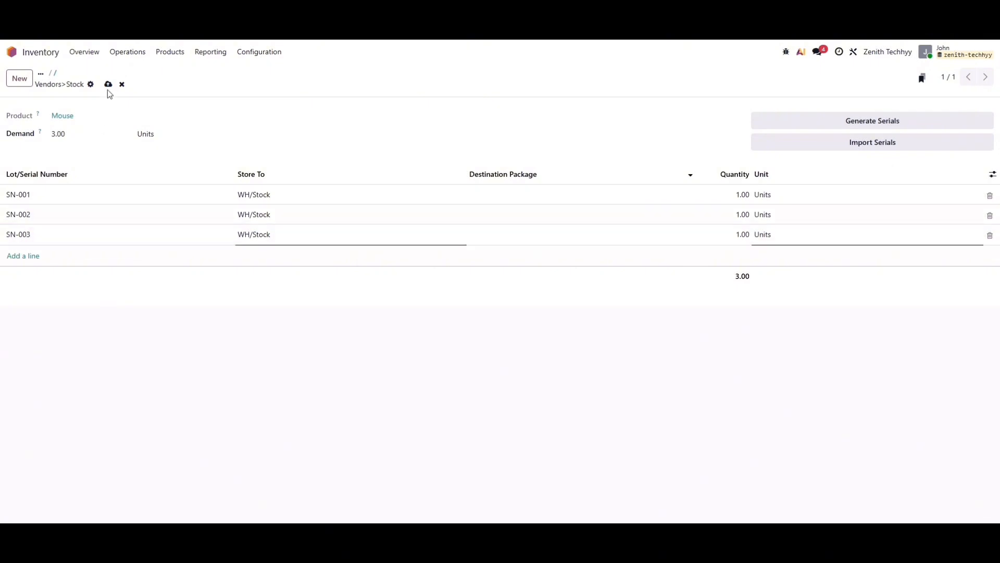
Return to the Mouse receipt from ABC Supplier and validate it.
click(40, 73)
click(58, 94)
click(89, 147)
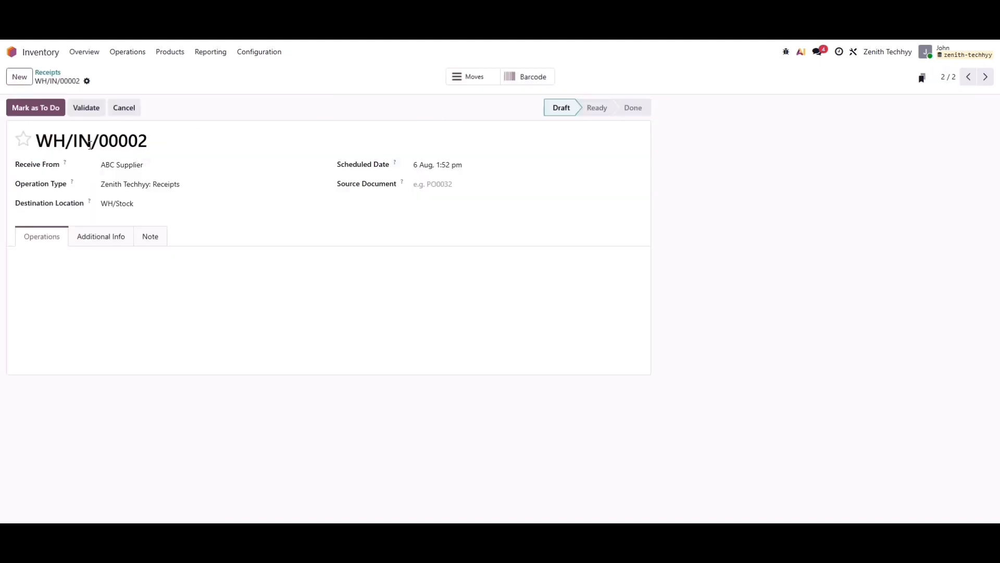
click(86, 107)
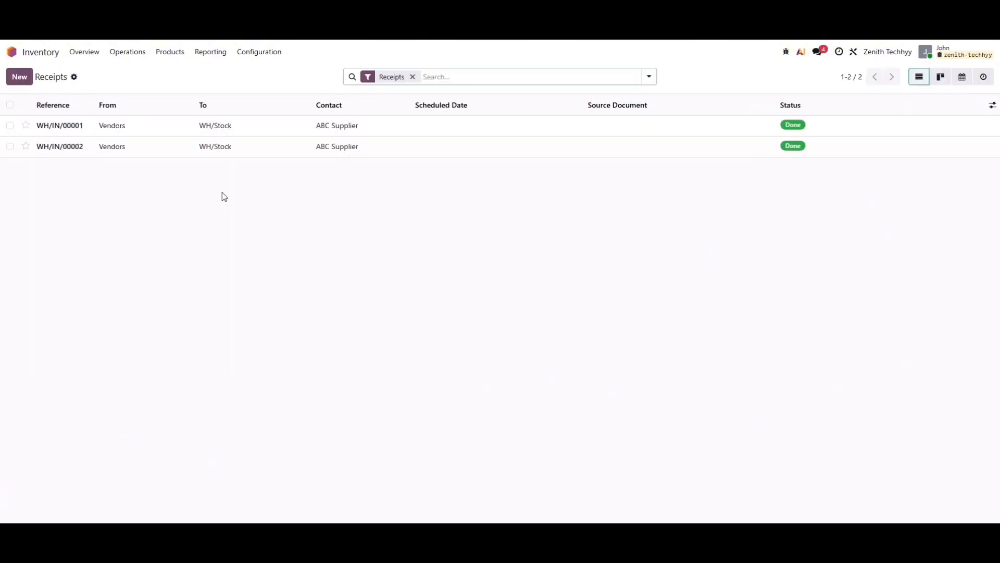
Create a package with the reference PKG-001 and save it.
click(169, 53)
click(167, 101)
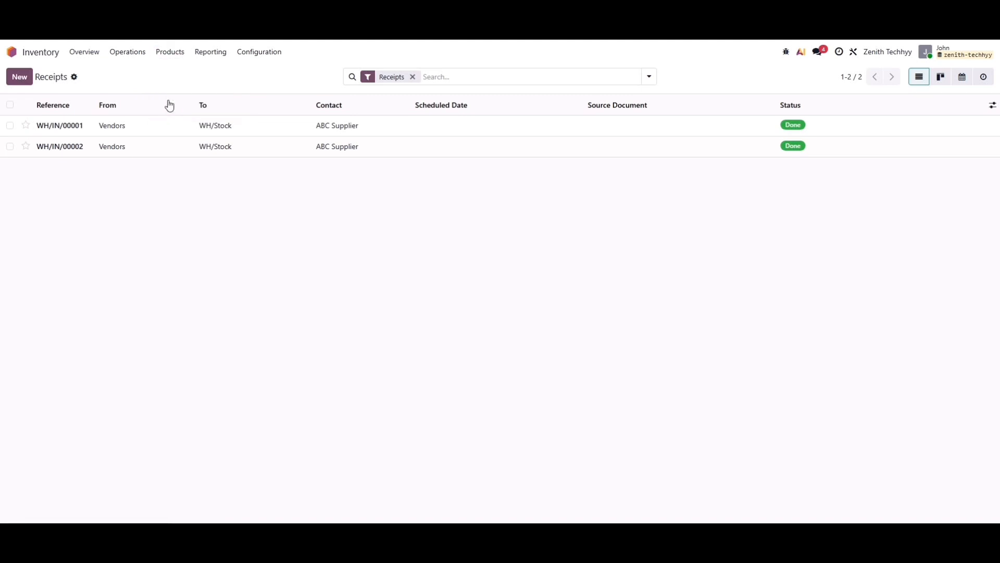
click(19, 77)
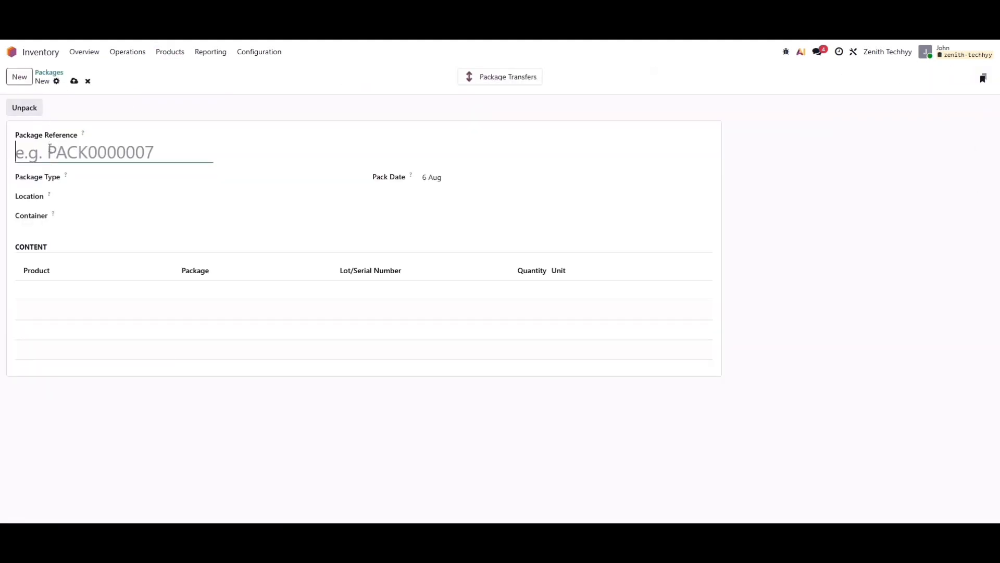
text(PKG-001)
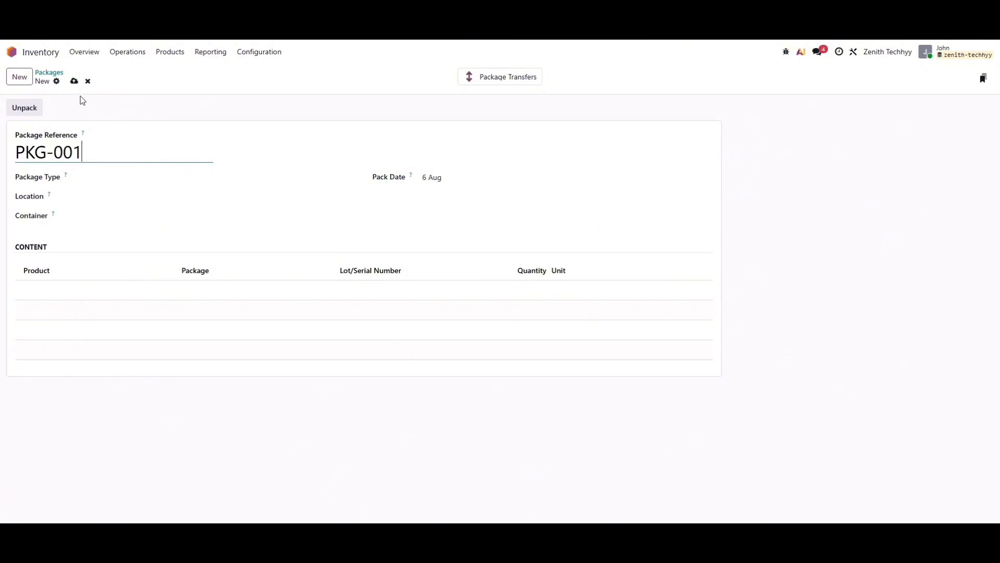
click(74, 81)
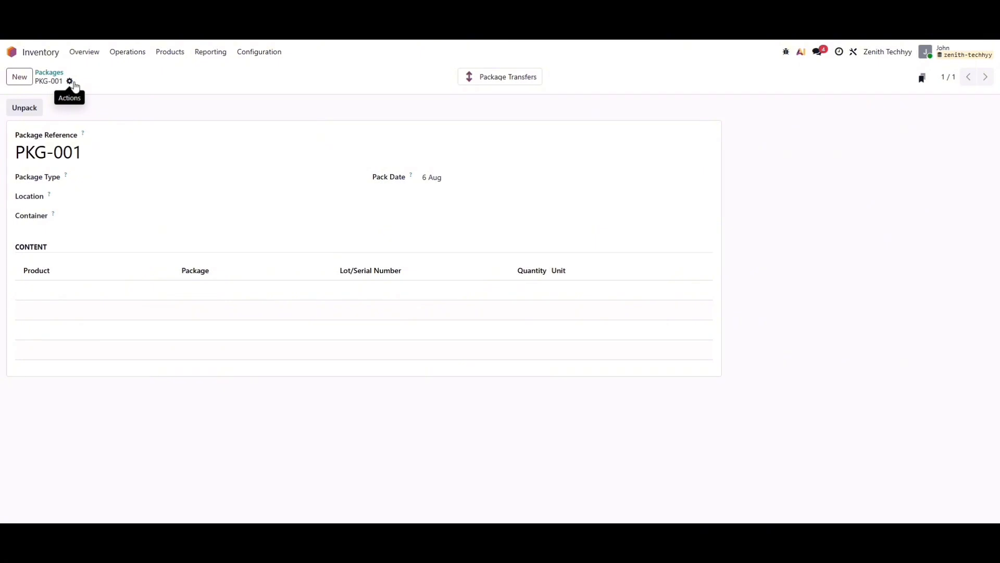
Create and confirm a scrap order for 1 unit of Laptop lot LOT-001 from source location WH/Stock.
click(129, 54)
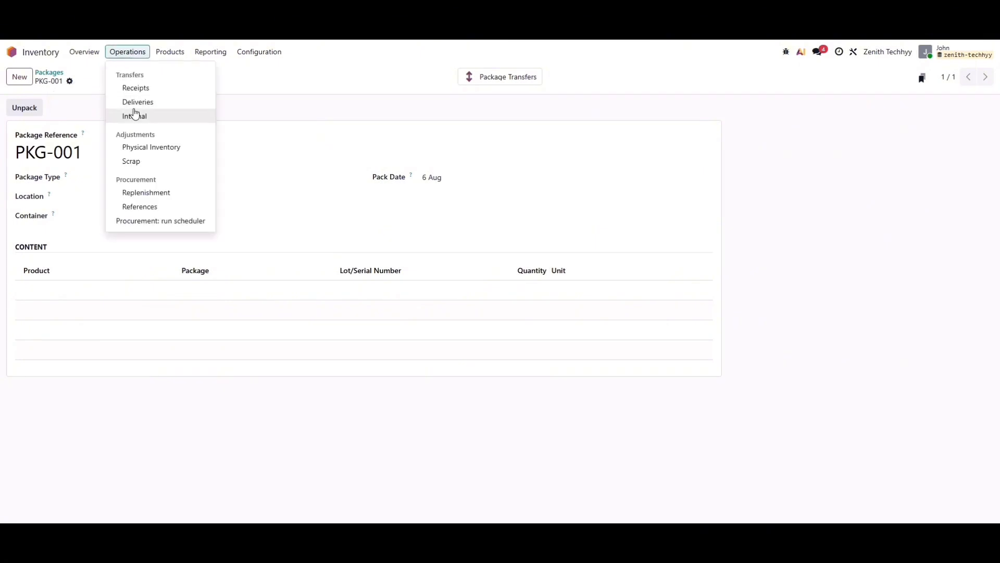
click(135, 162)
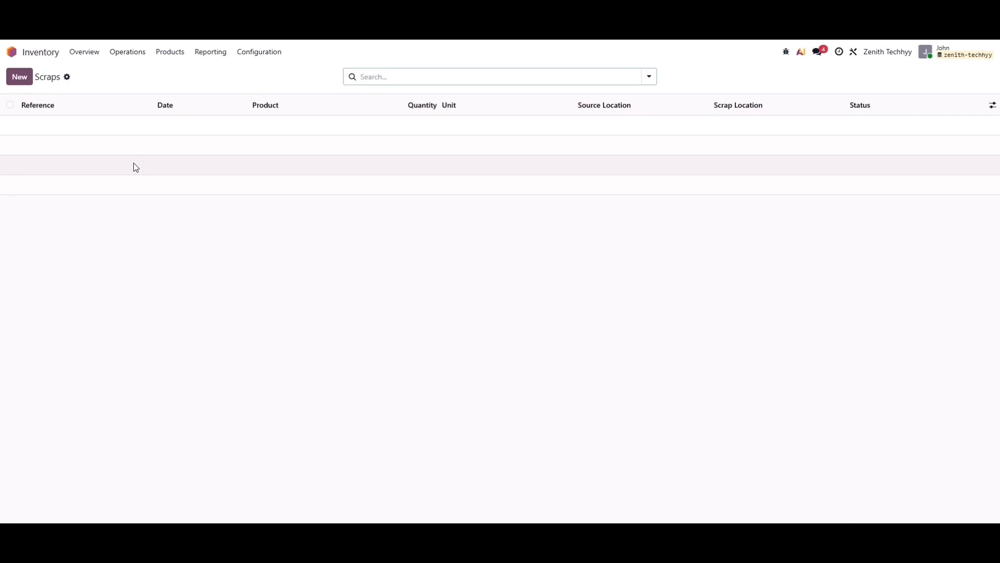
click(19, 77)
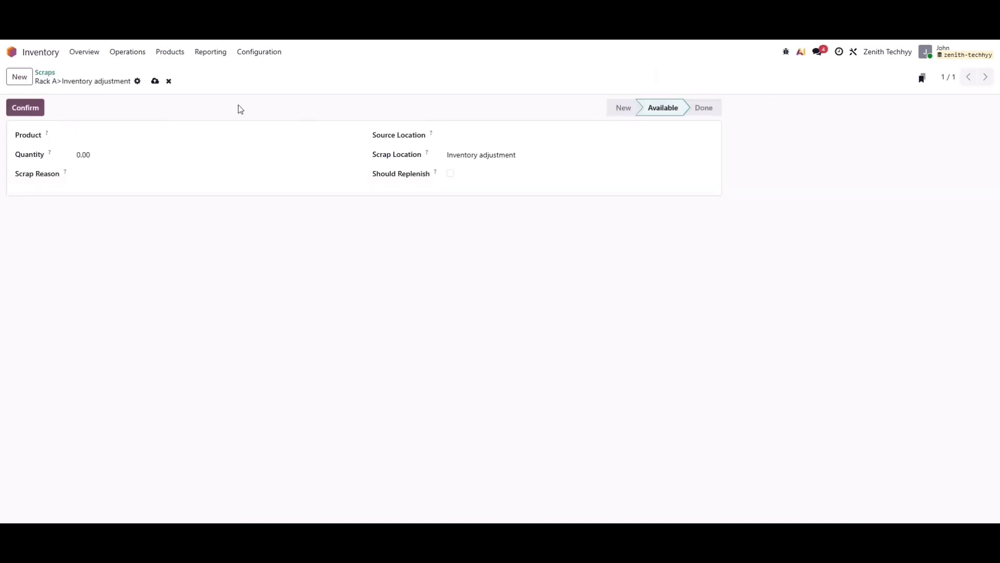
click(117, 132)
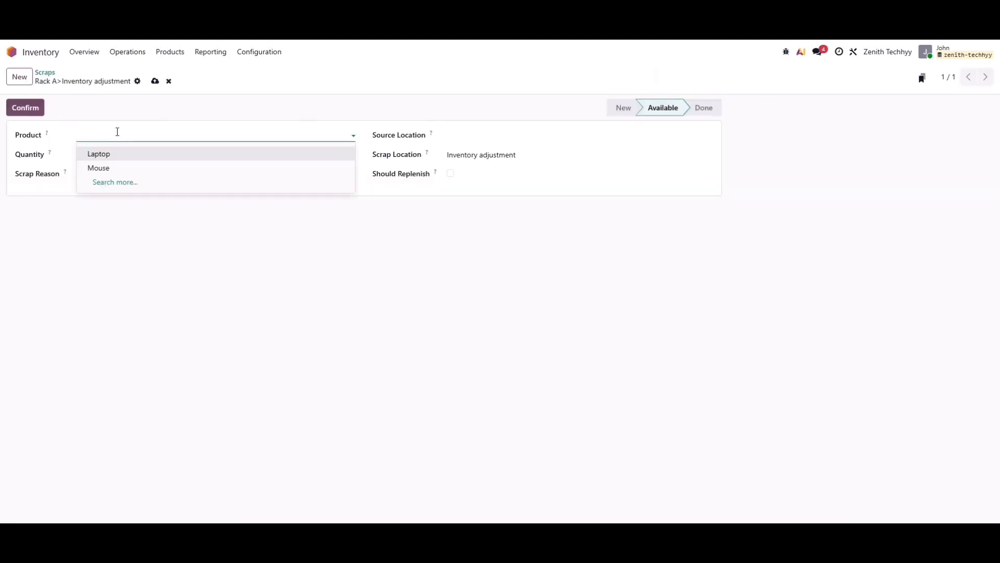
click(112, 154)
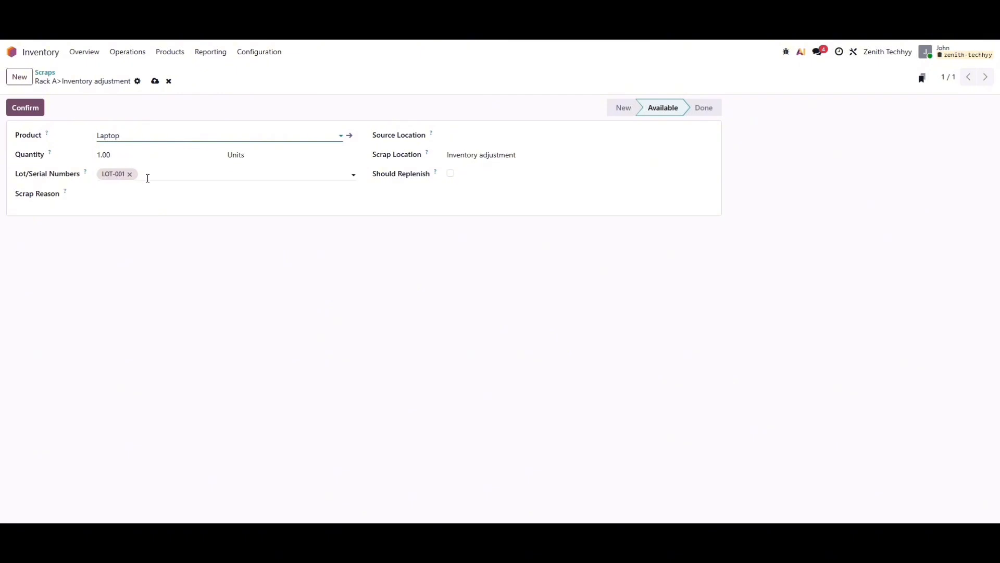
click(483, 136)
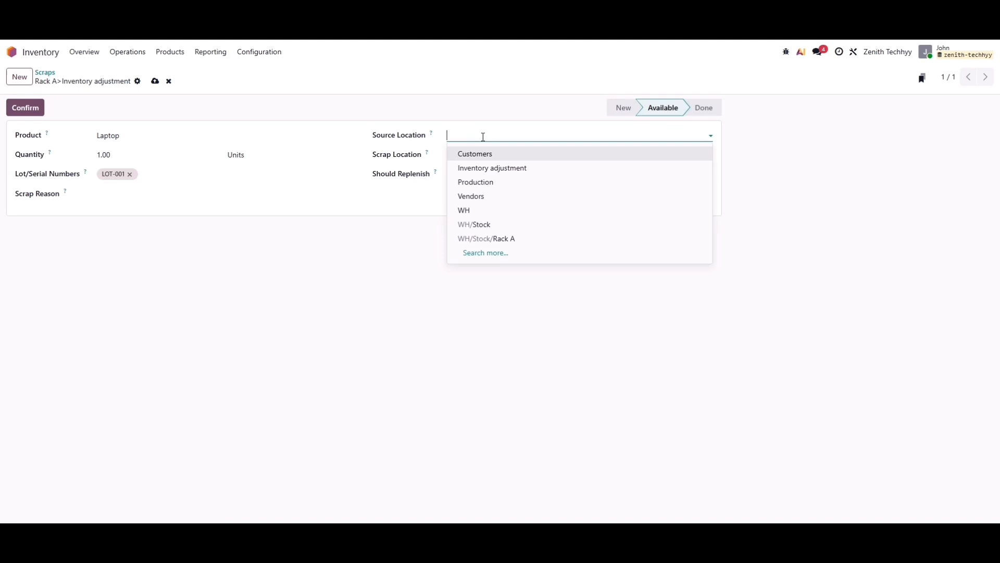
click(501, 225)
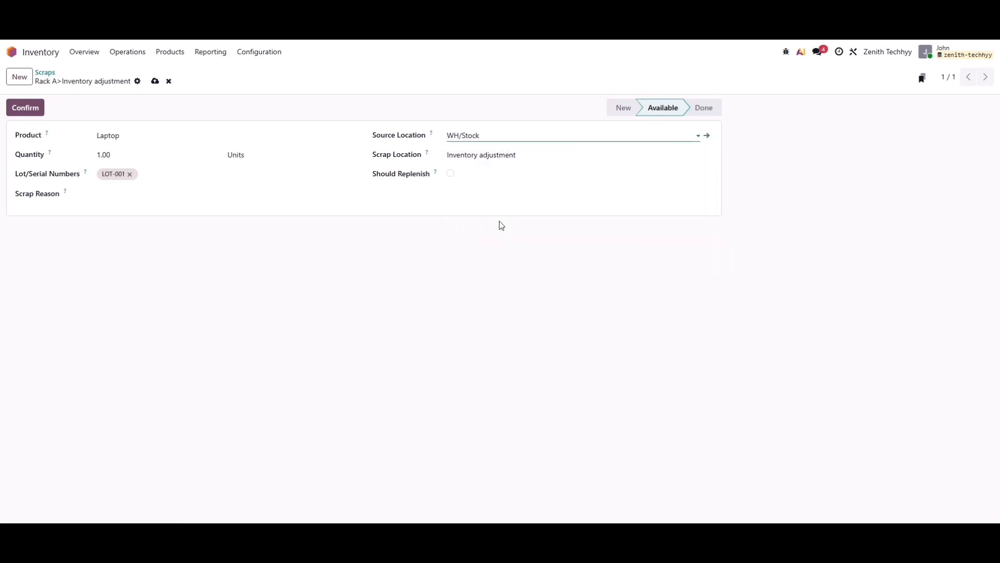
click(155, 81)
click(24, 107)
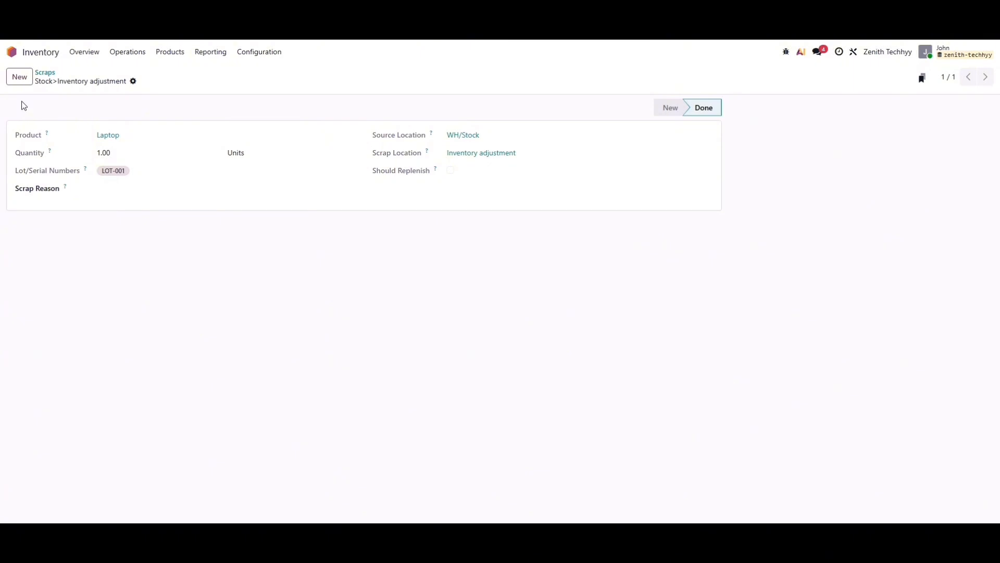
Create and save a putaway rule that sends Laptop arriving in WH/Stock to WH/Stock/Rack A.
click(259, 57)
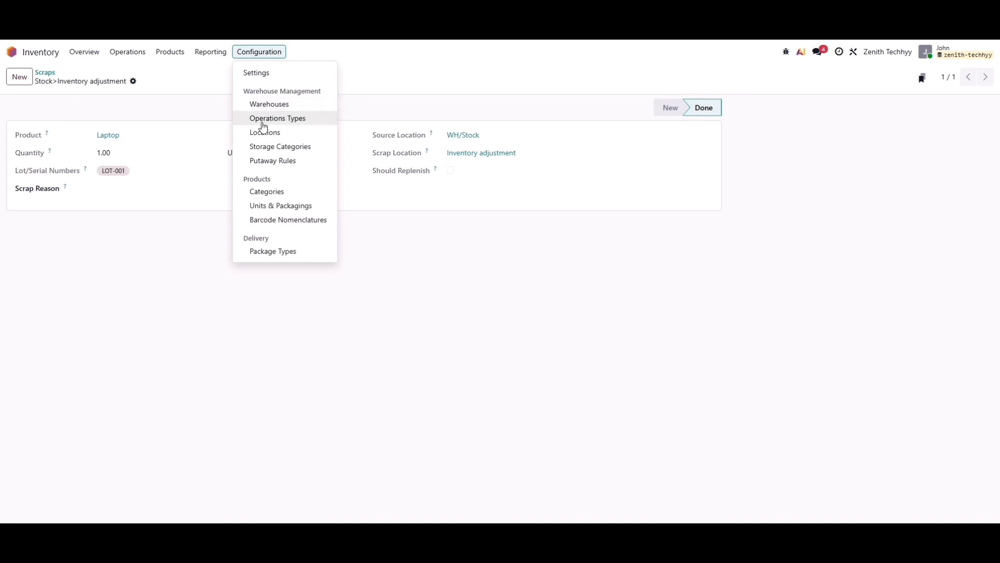
click(262, 161)
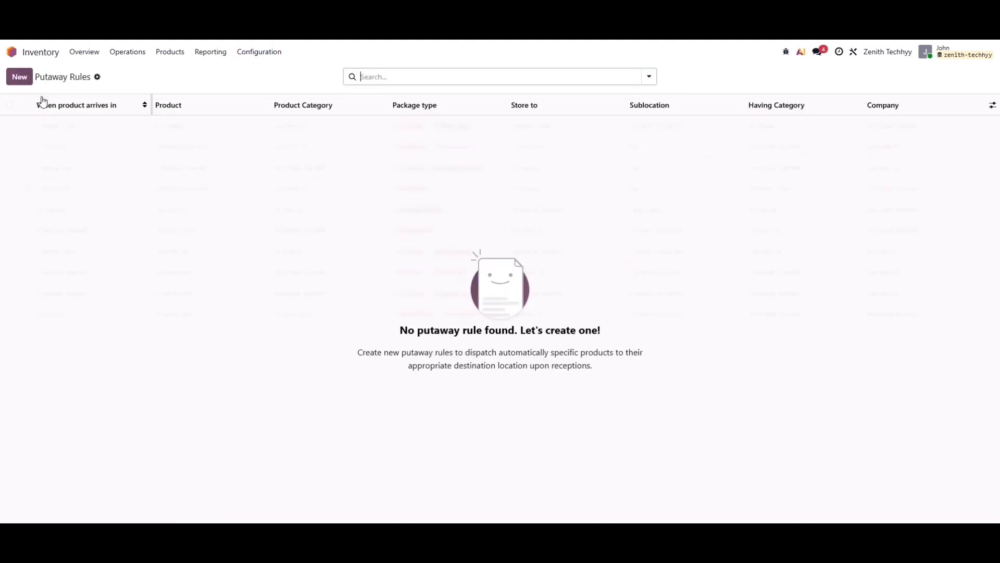
click(17, 78)
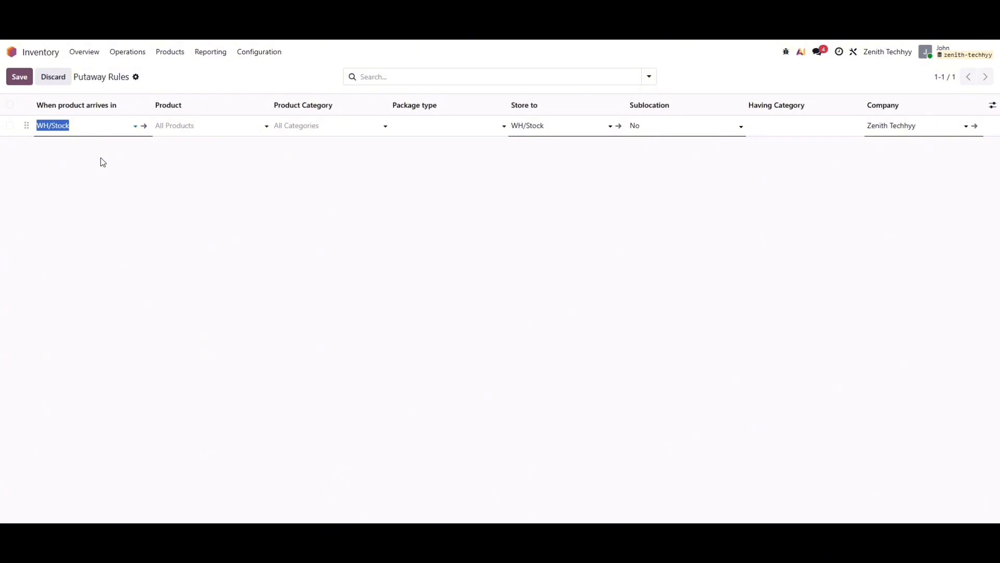
click(558, 125)
click(565, 157)
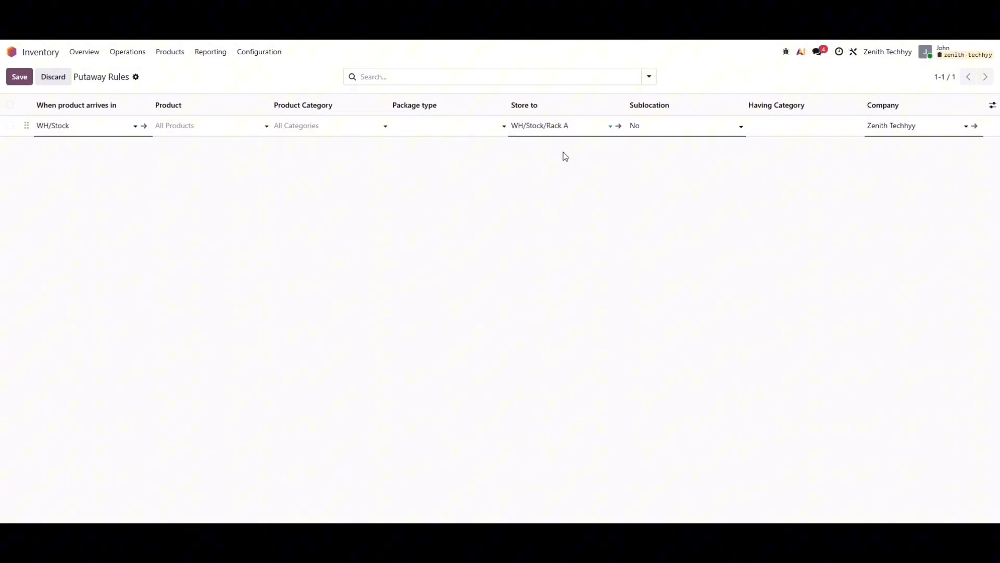
click(191, 126)
click(189, 143)
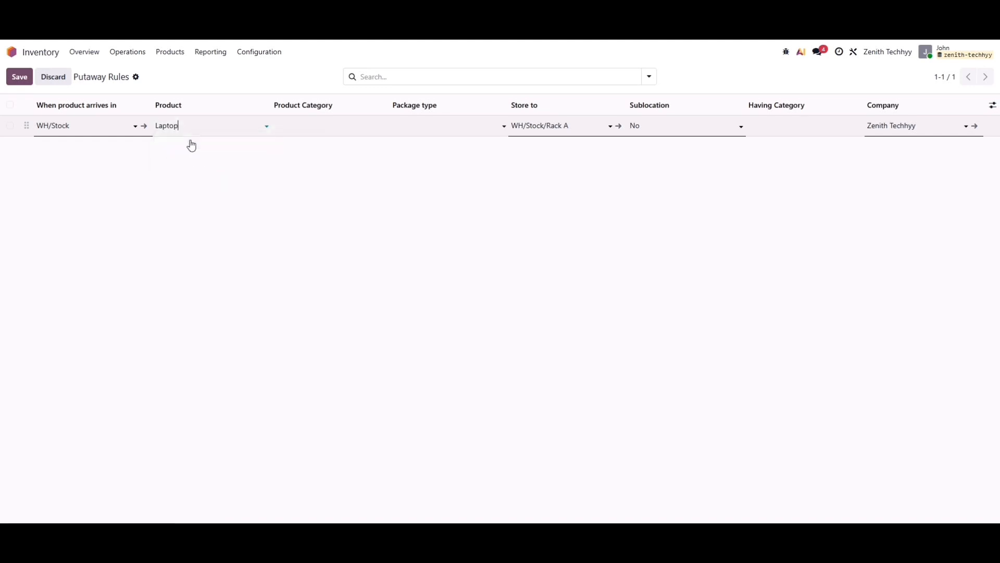
click(20, 77)
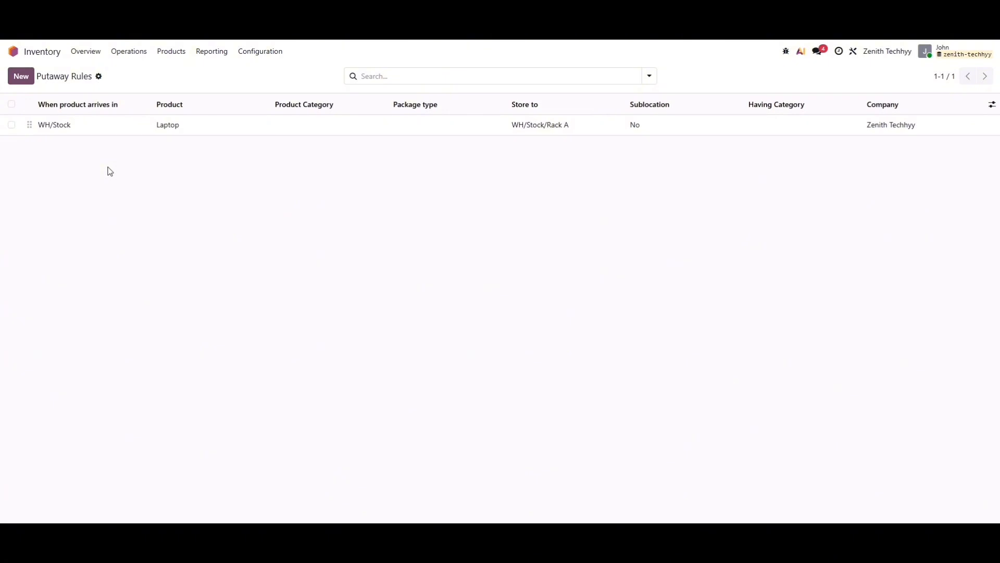
Create a product category named Electronics and save it.
click(262, 51)
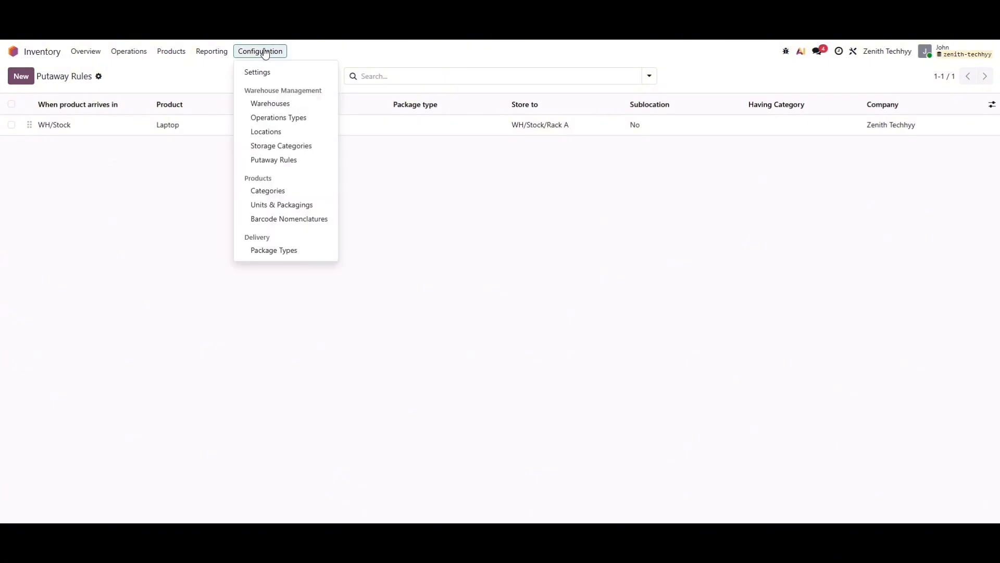
click(265, 200)
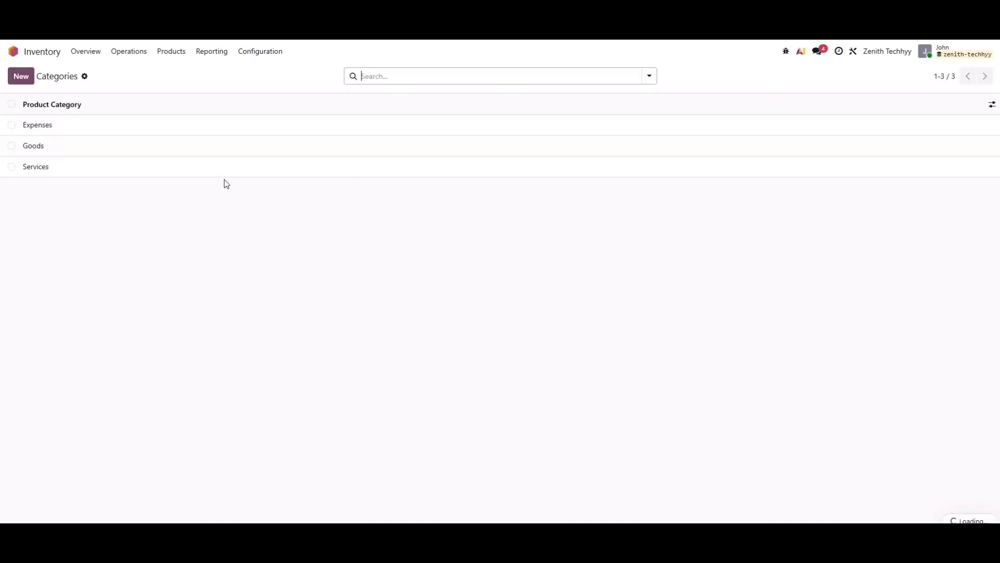
click(20, 78)
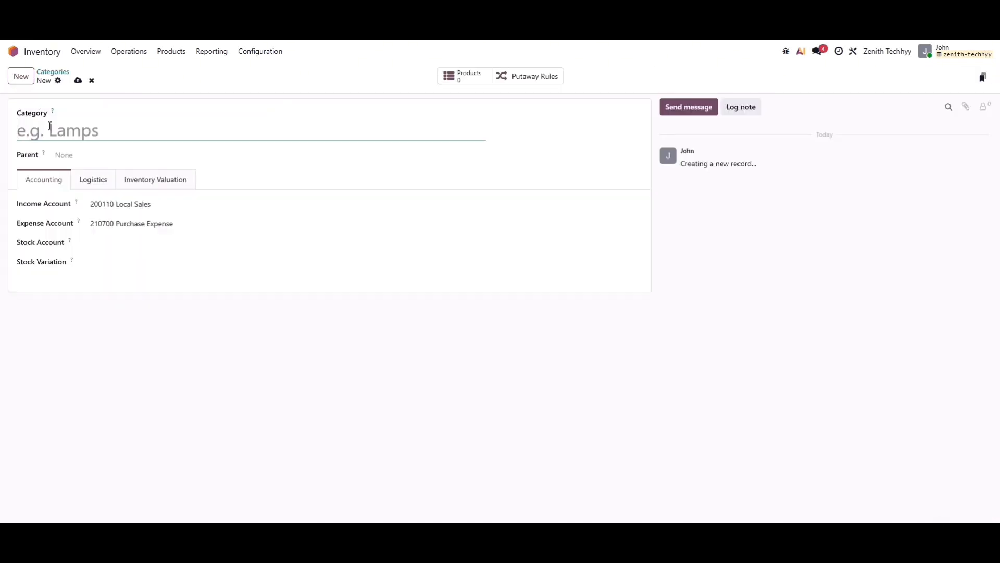
text(Electronics)
key(alt+s)
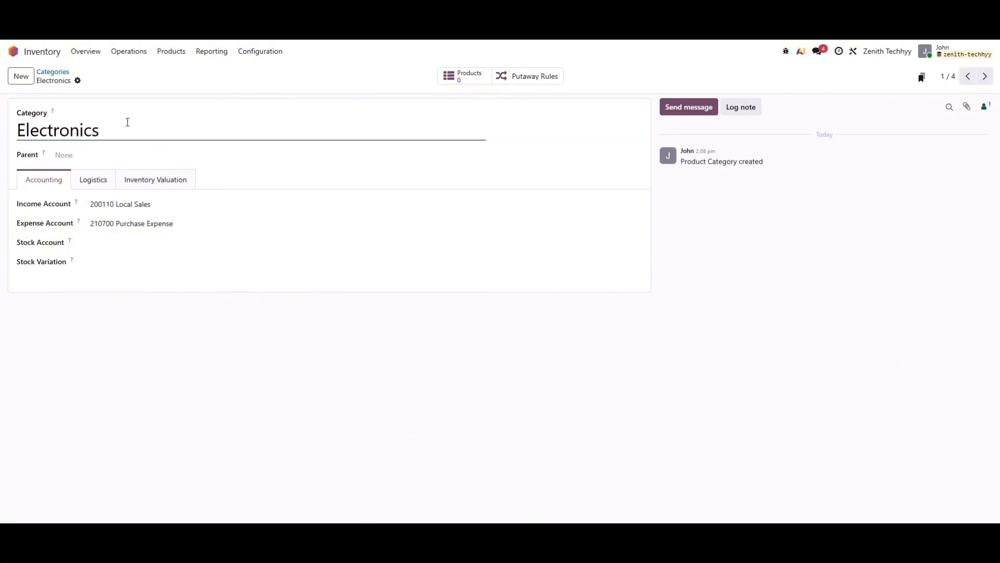
Set the Electronics category's force removal strategy to First In First Out (FIFO) and save it.
click(97, 180)
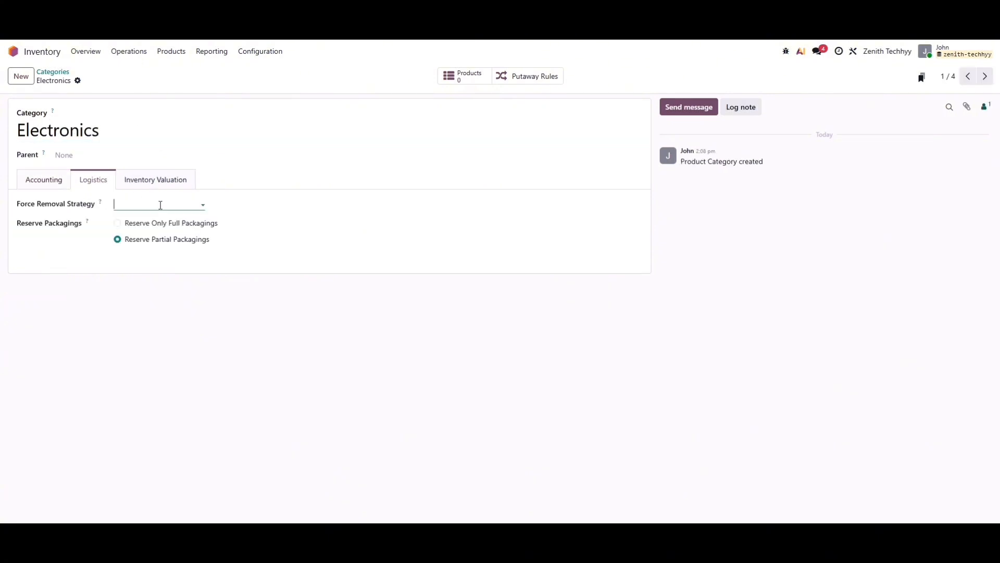
click(161, 205)
click(156, 223)
click(95, 82)
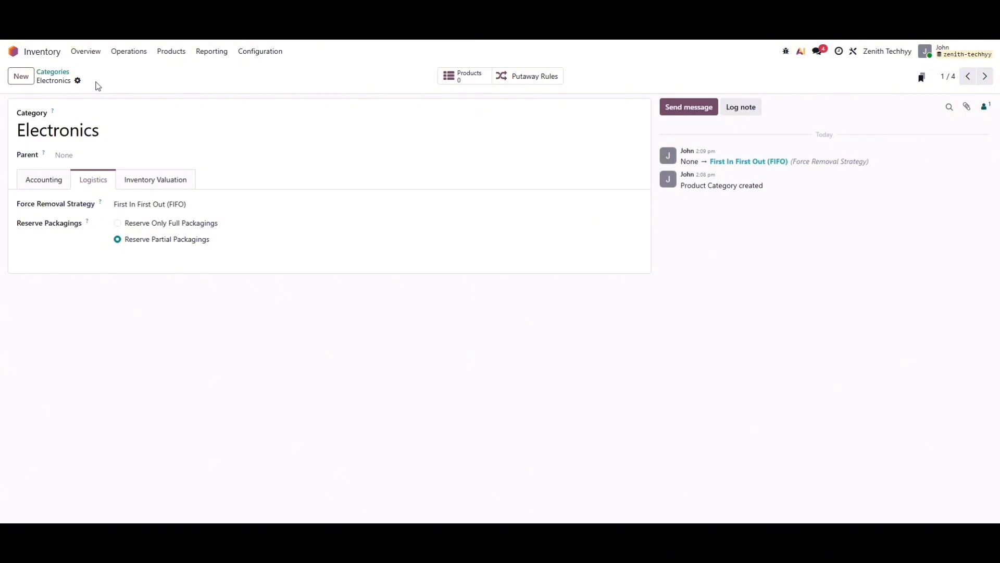
Review the stock report with the Laptop and Mouse quantities by location and lot or serial number, and return to the home screen.
click(210, 52)
click(213, 76)
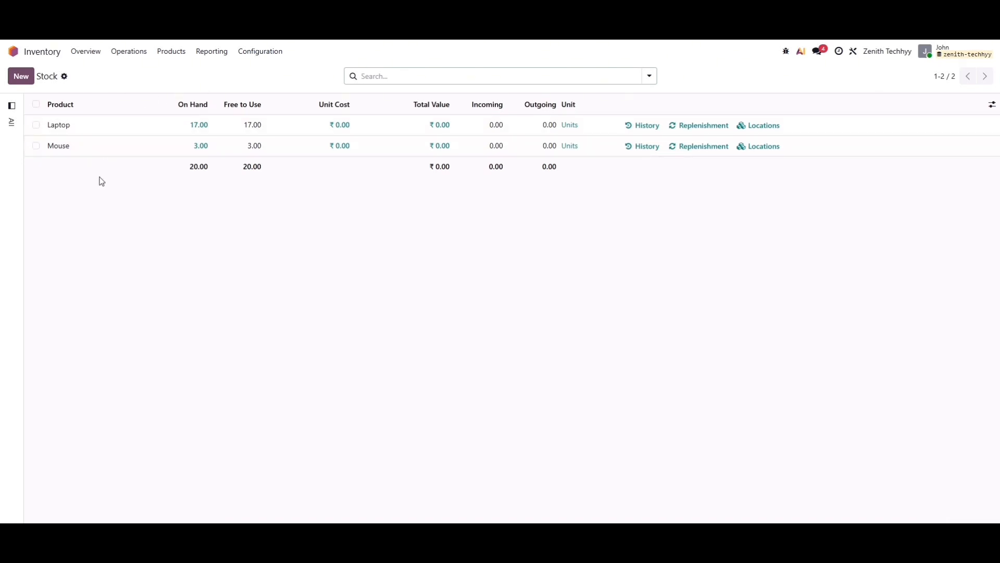
click(758, 128)
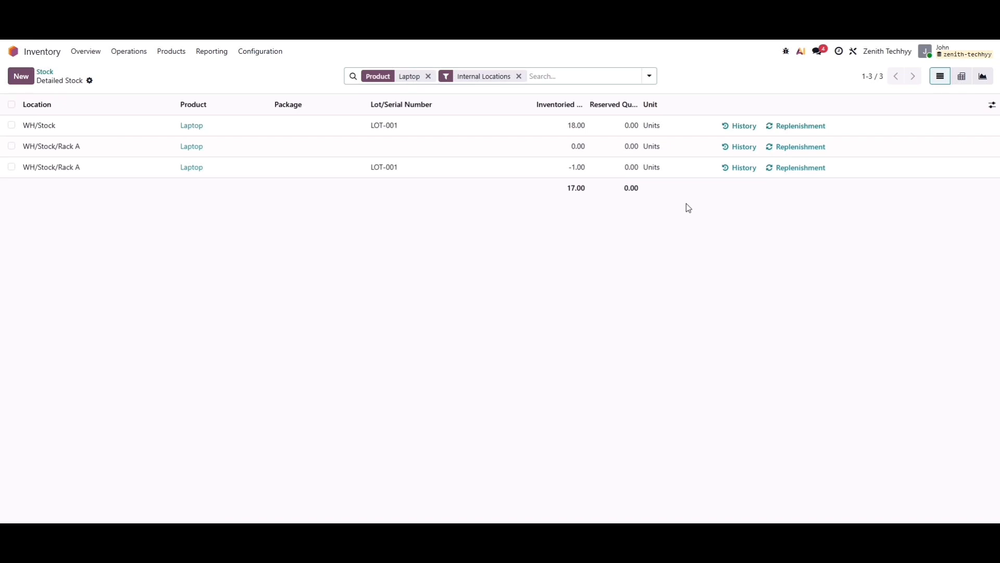
click(51, 73)
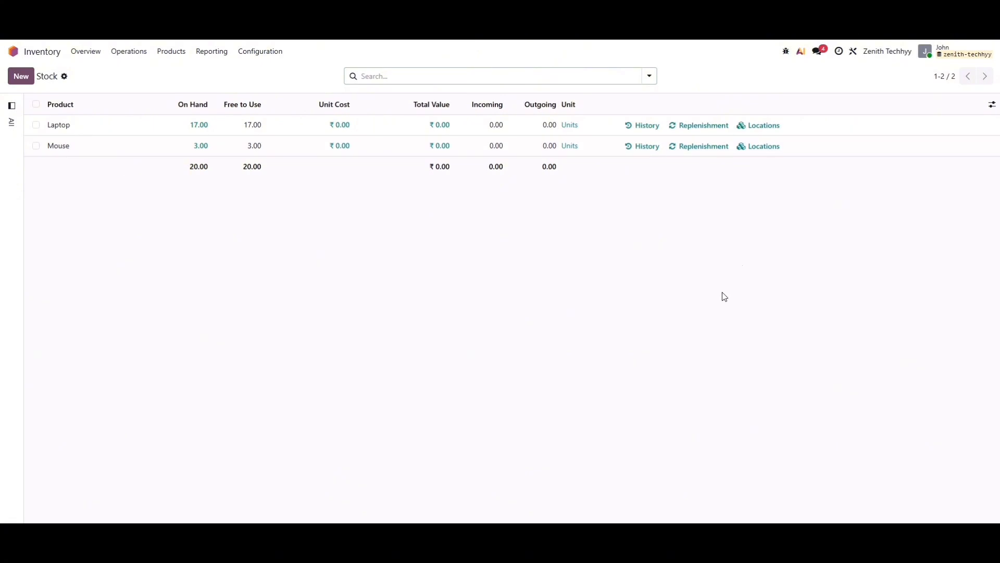
click(767, 148)
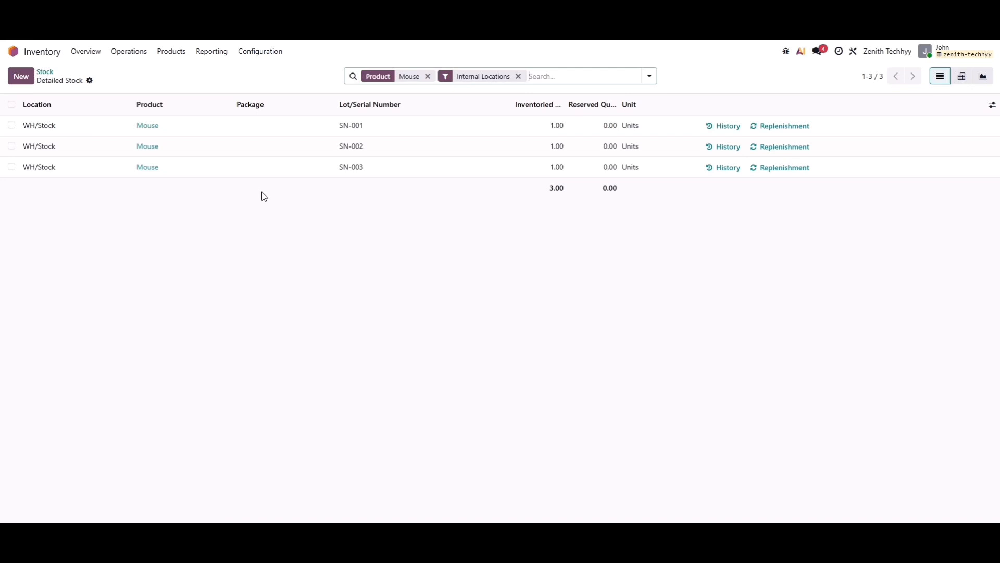
click(46, 72)
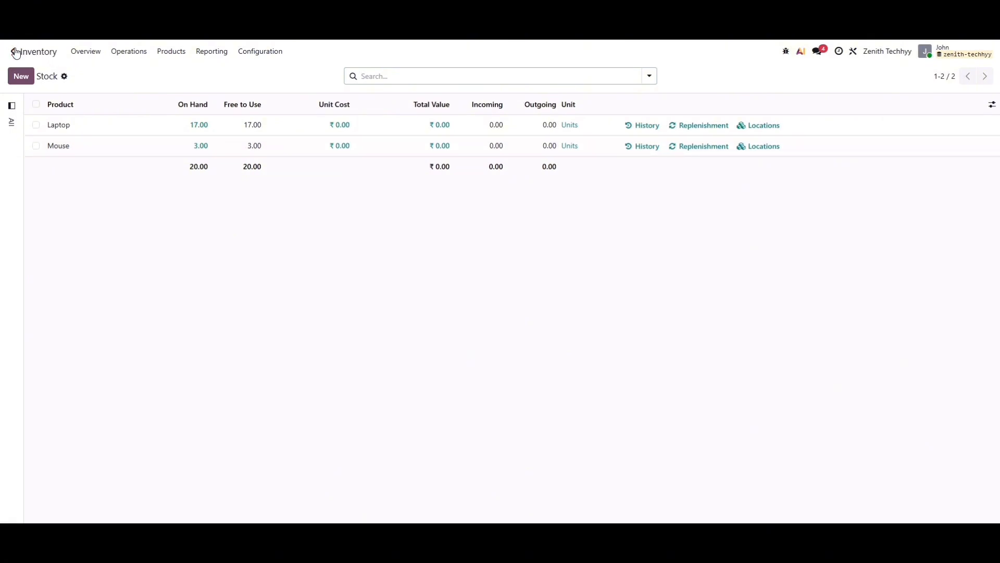
click(75, 56)
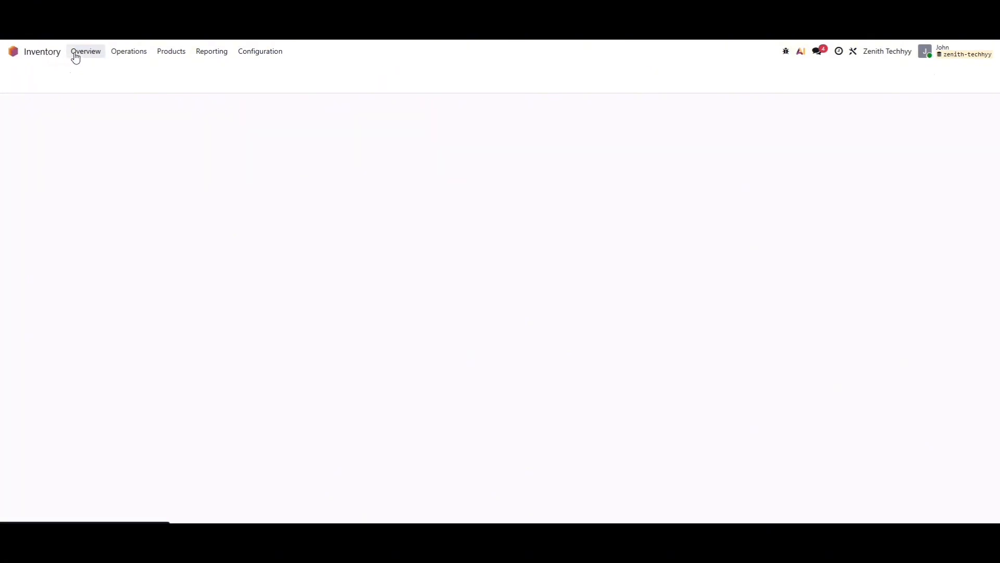
click(16, 51)
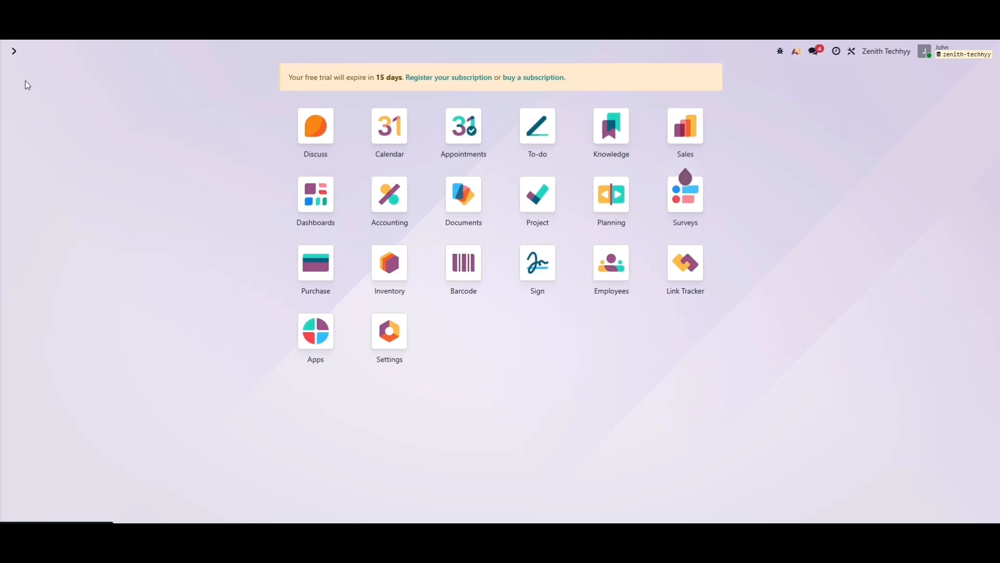